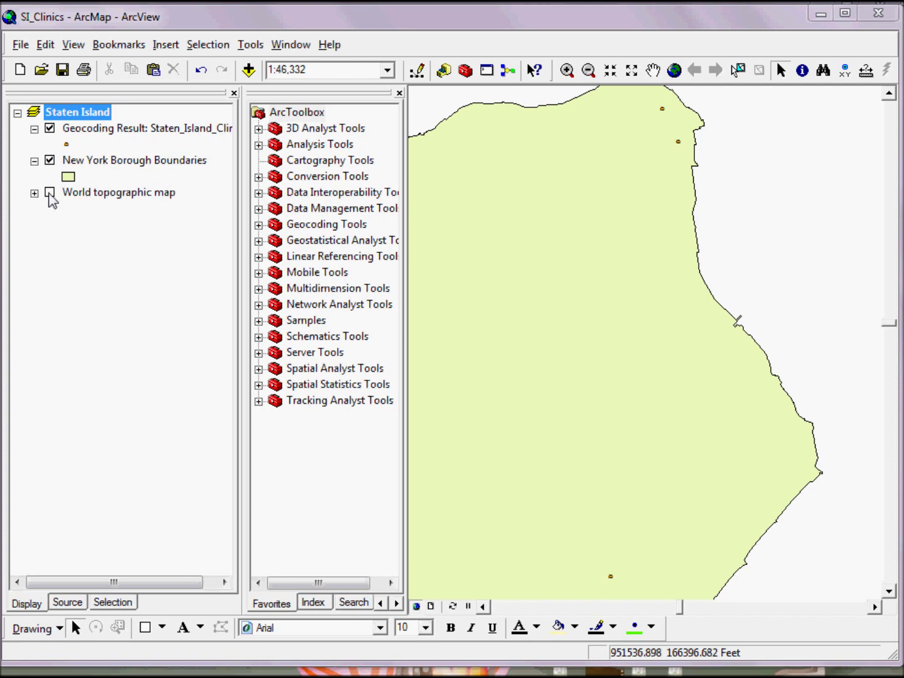
Step: Show the File menu's commands, including Add Data From Resource Center
{"action": "left_click", "coordinate": [21, 45]}
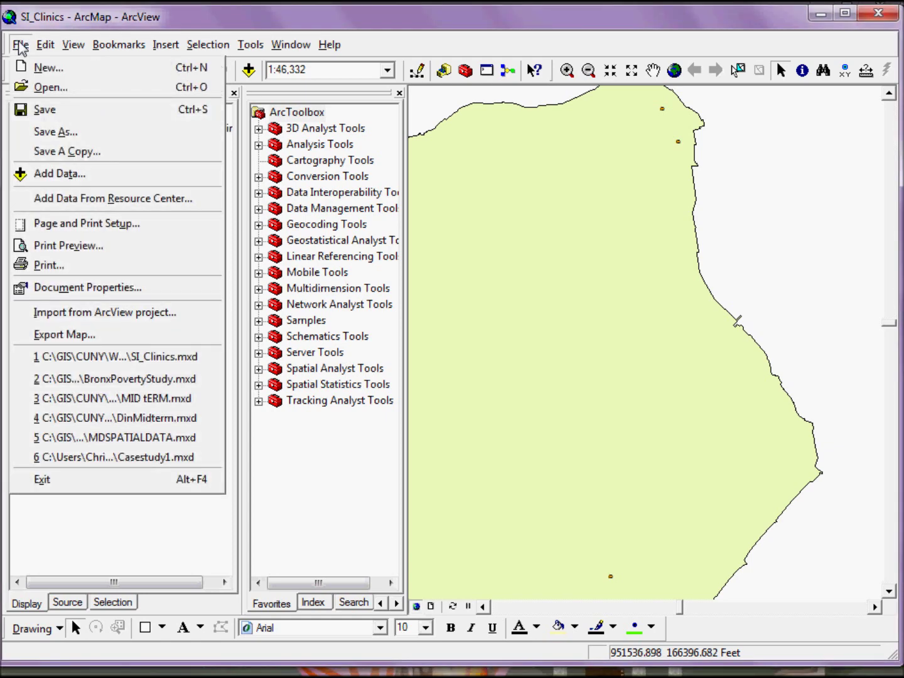
{"action": "left_click", "coordinate": [20, 48]}
{"action": "left_click", "coordinate": [20, 48]}
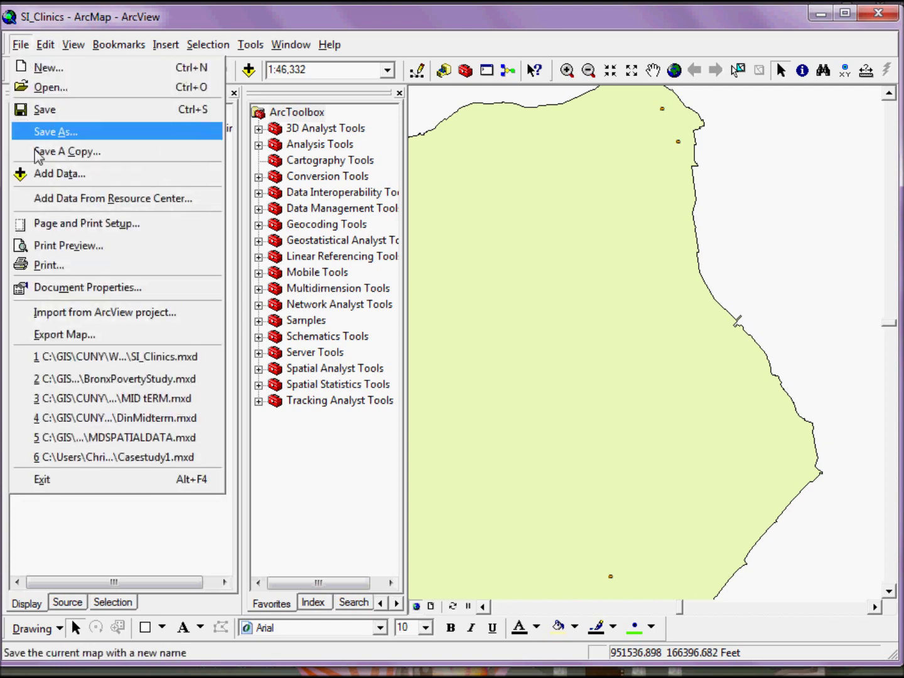
Step: Browse the 8 Esri Maps and Data basemap layers on ArcGIS Online, then return to ArcMap
{"action": "left_click", "coordinate": [45, 204]}
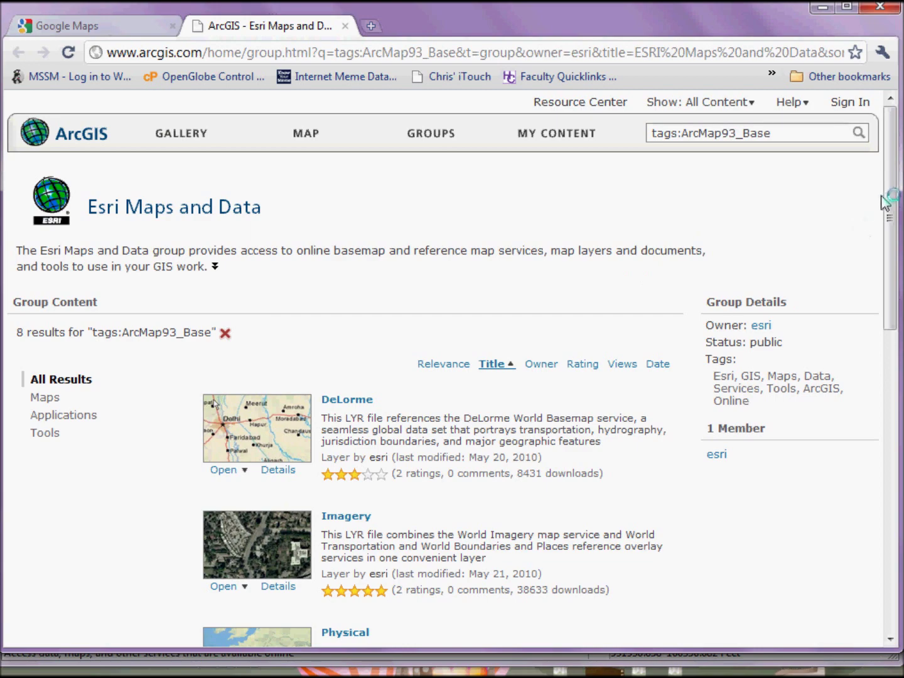
{"action": "left_click_drag", "start_coordinate": [887, 199], "coordinate": [900, 403]}
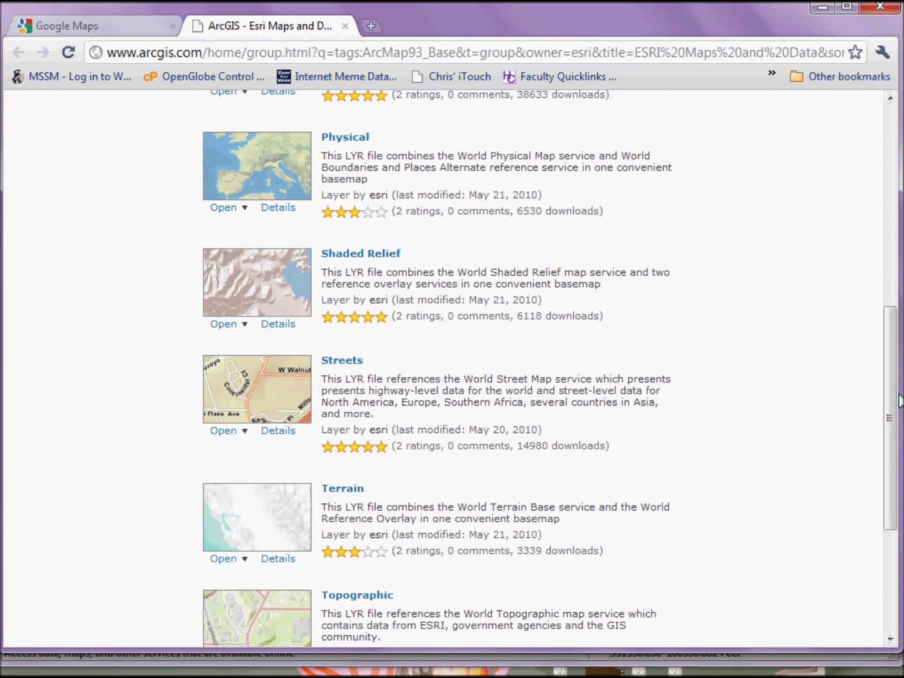
{"action": "left_click", "coordinate": [823, 10]}
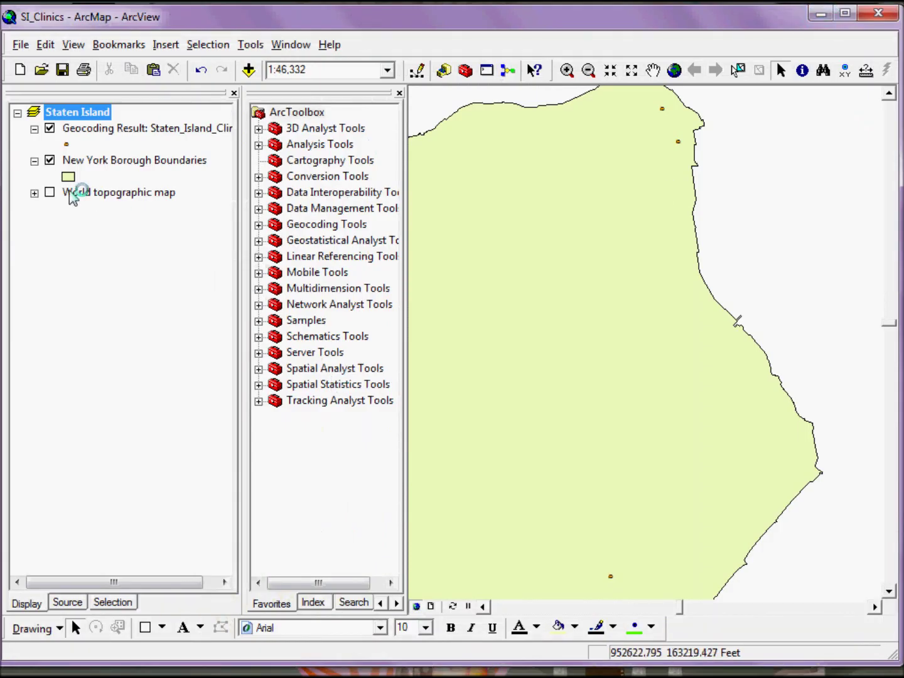
Step: Switch on the World topographic map basemap beneath the Staten Island clinic points
{"action": "left_click", "coordinate": [50, 192]}
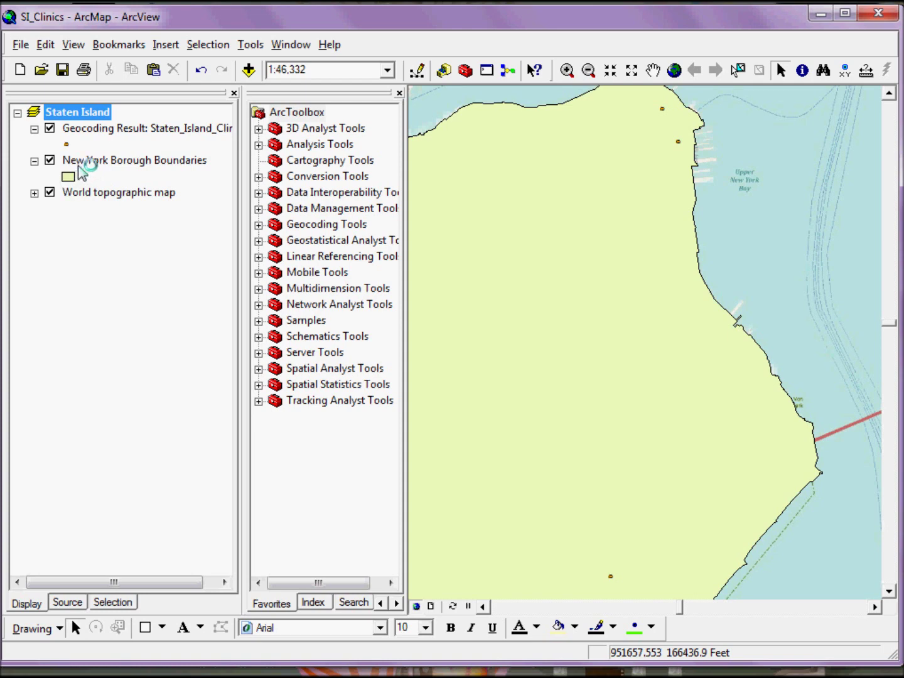
{"action": "right_click", "coordinate": [84, 165]}
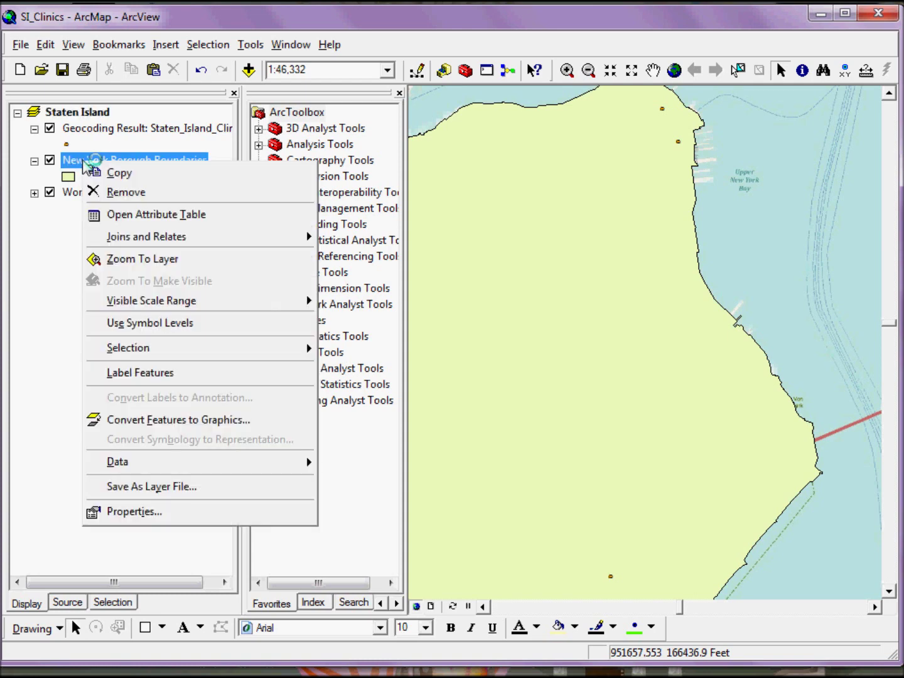
{"action": "left_click", "coordinate": [155, 514]}
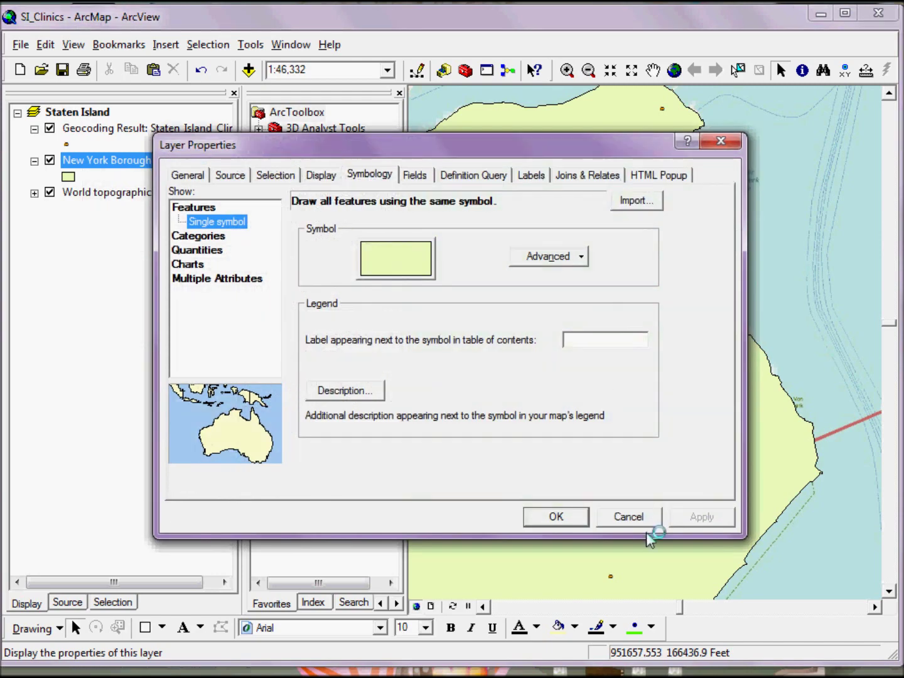
{"action": "left_click", "coordinate": [634, 516]}
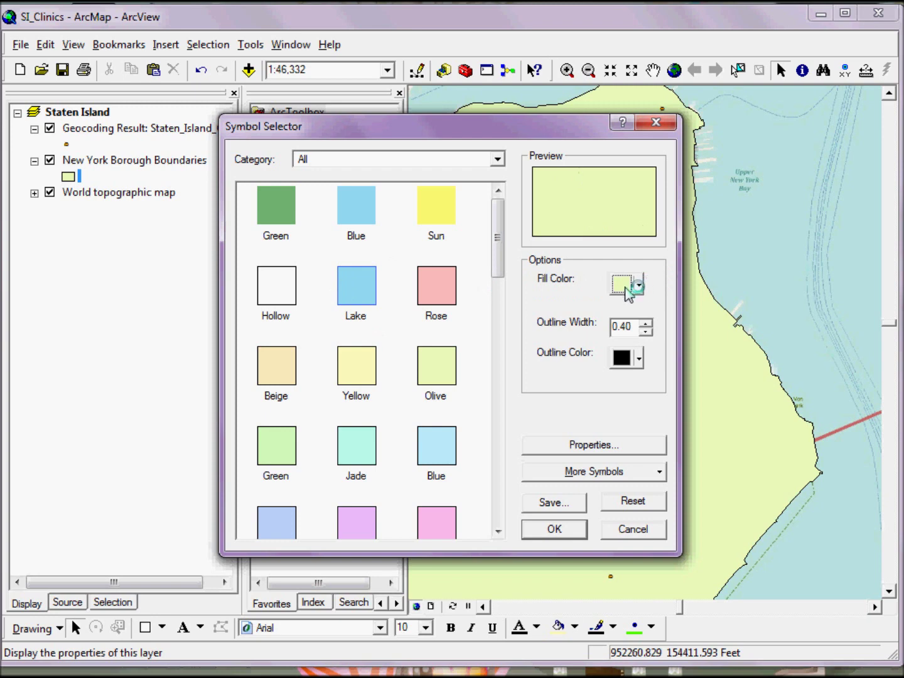
Step: Raise the borough boundary outline width from 0.40 to 1, keeping the pale fill
{"action": "left_click", "coordinate": [628, 286]}
{"action": "left_click", "coordinate": [556, 291]}
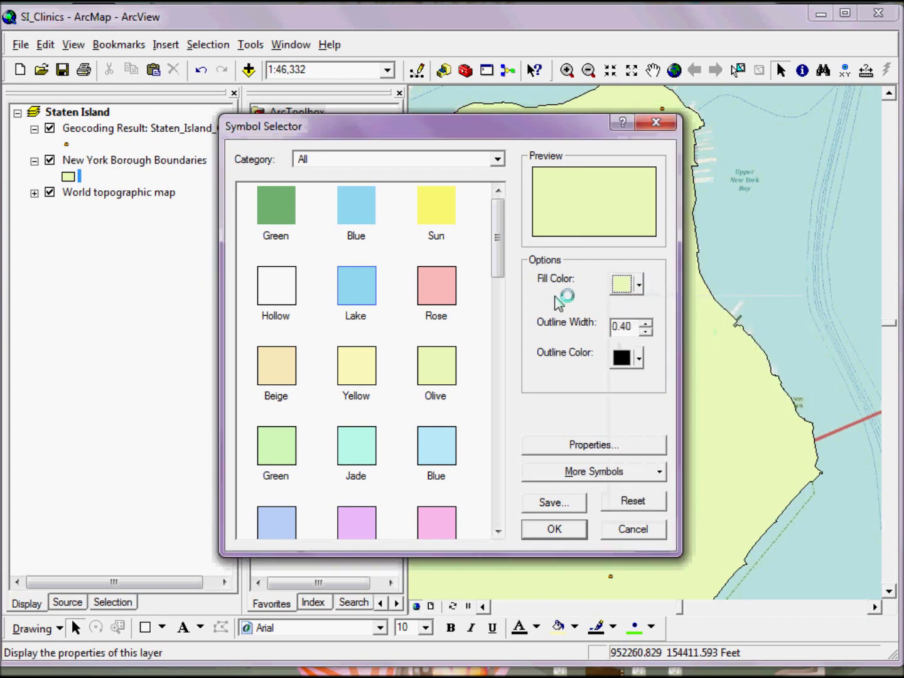
{"action": "left_click", "coordinate": [647, 330]}
{"action": "left_click", "coordinate": [647, 323]}
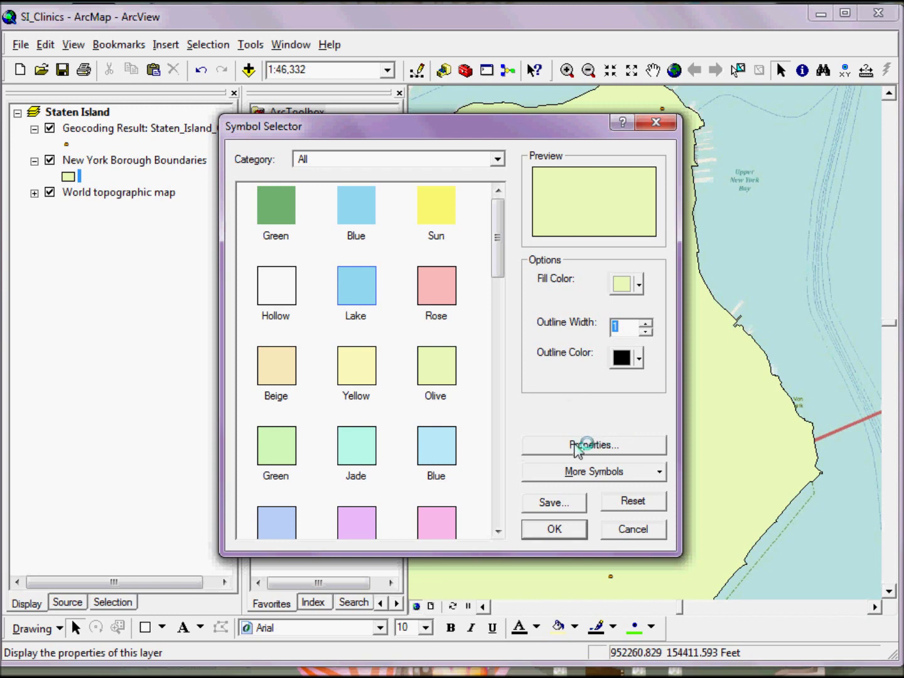
{"action": "left_click_drag", "start_coordinate": [502, 237], "coordinate": [516, 217]}
Step: Add the Environmental style and browse its Wetlands, Swamp, Glacier and hatch fill symbols
{"action": "left_click", "coordinate": [603, 472]}
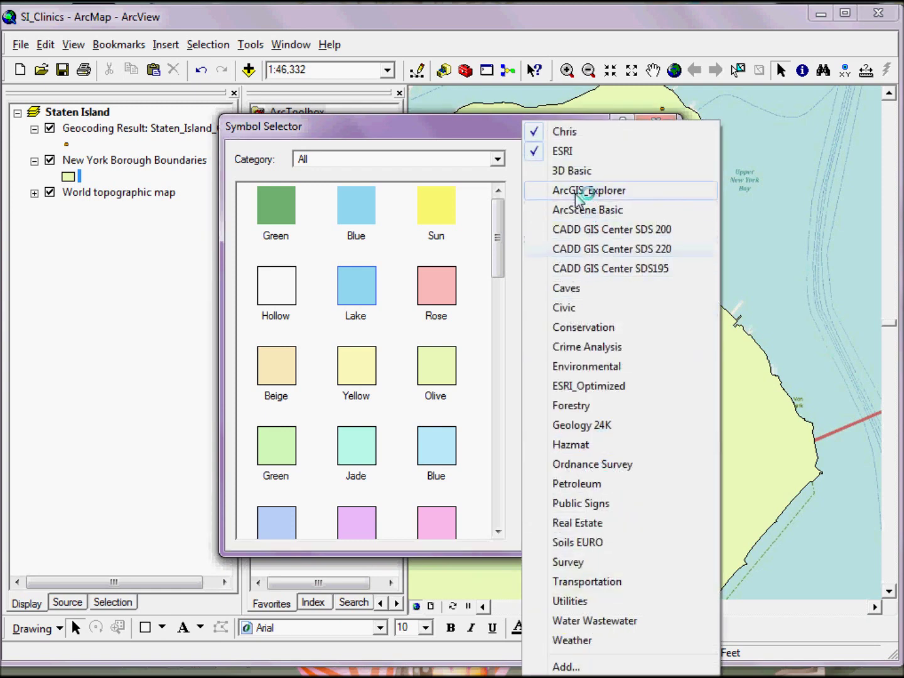
{"action": "left_click", "coordinate": [576, 370]}
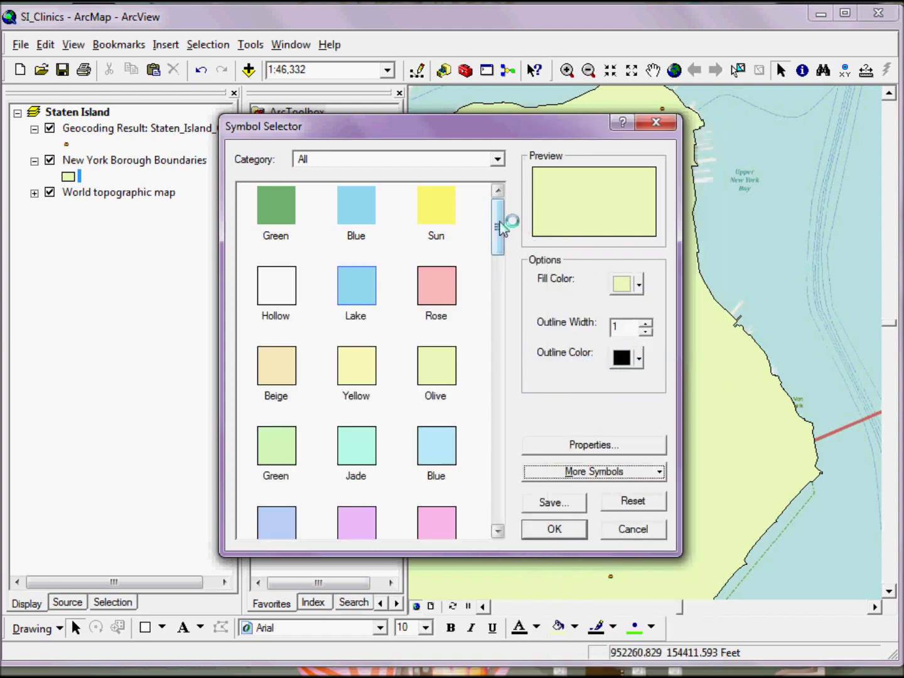
{"action": "mouse_move", "coordinate": [500, 227]}
{"action": "left_mouse_down"}
{"action": "mouse_move", "coordinate": [500, 493]}
{"action": "mouse_move", "coordinate": [500, 393]}
{"action": "left_mouse_up"}
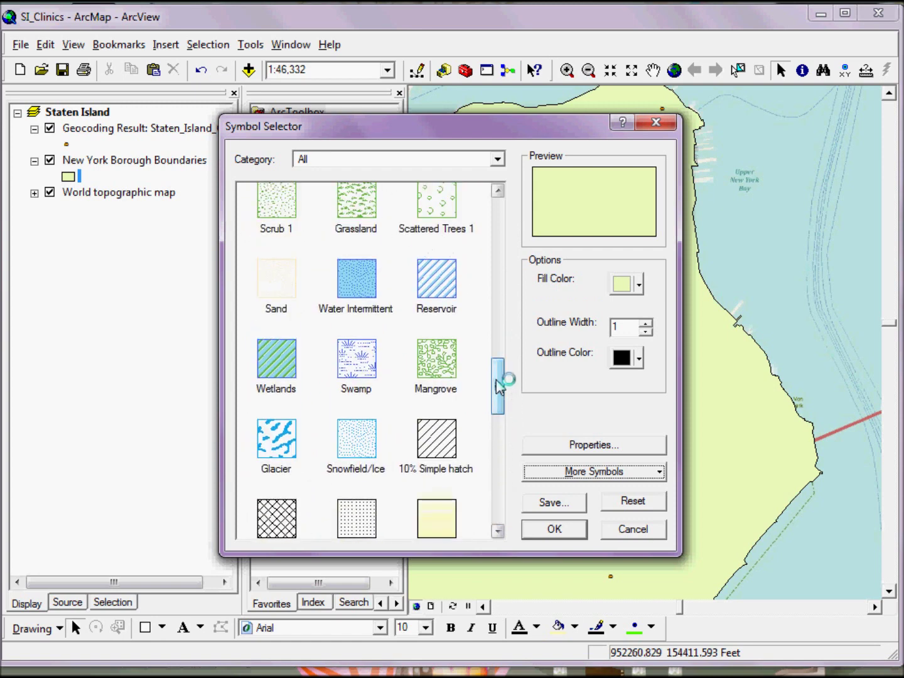
{"action": "left_click", "coordinate": [595, 445]}
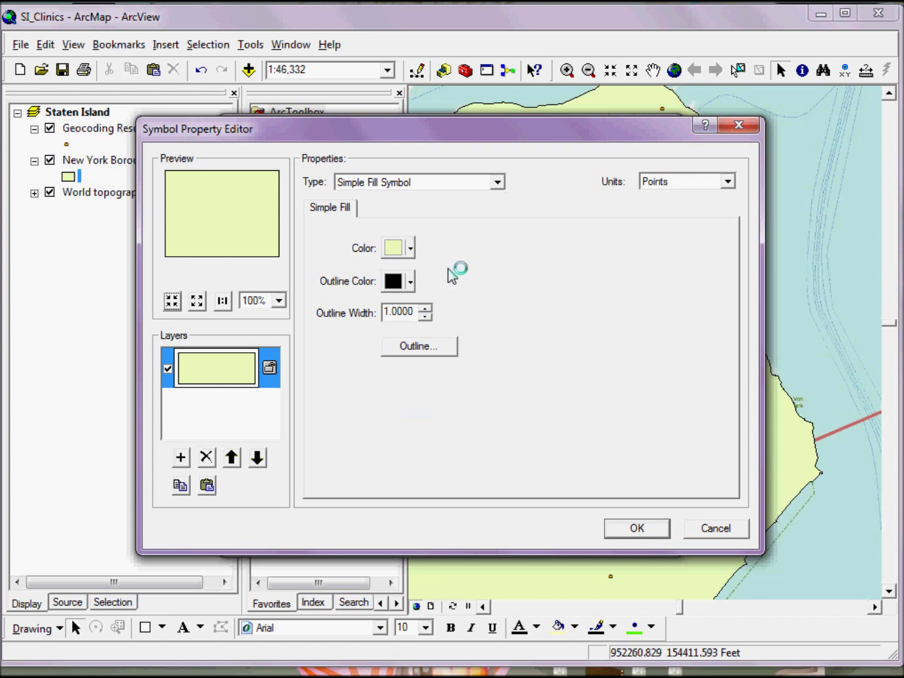
Step: Set the boundary fill colour to No Color, keeping the black 1-point outline
{"action": "left_click", "coordinate": [410, 249]}
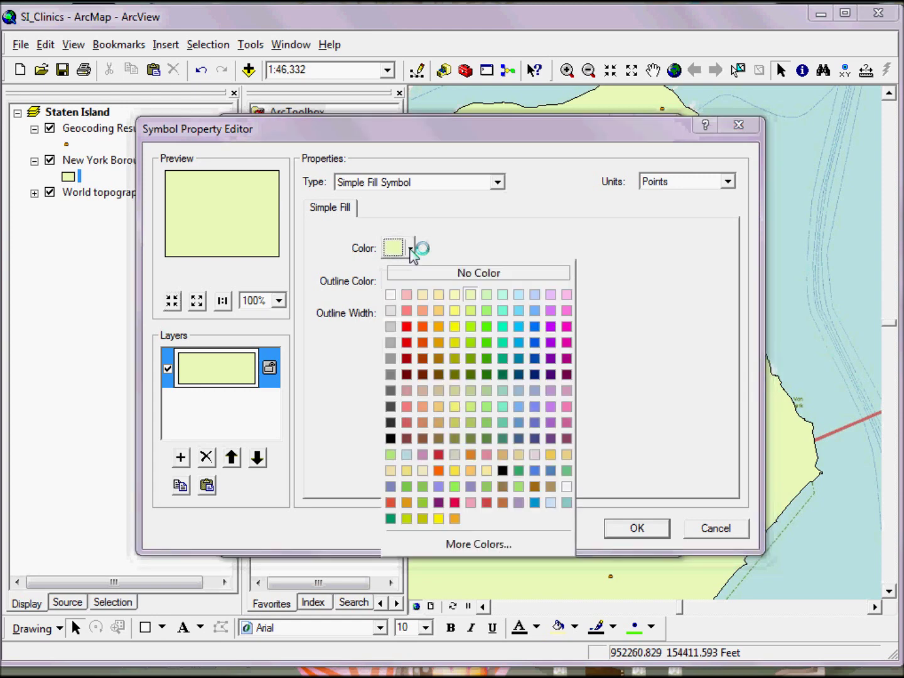
{"action": "left_click", "coordinate": [458, 278]}
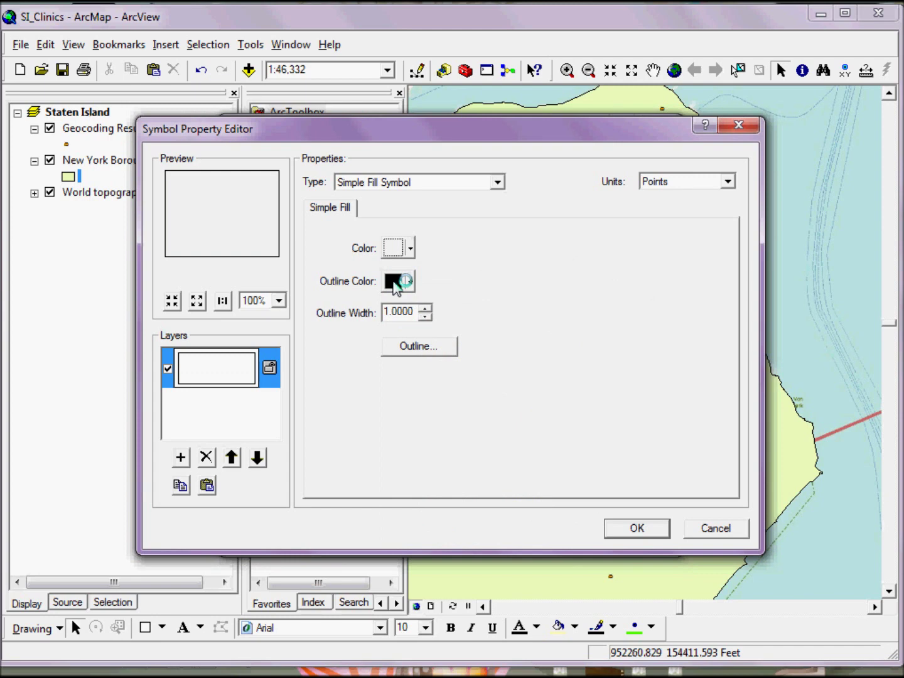
Step: Give the outline the Boundary, National line in white at width 6
{"action": "left_click", "coordinate": [420, 347]}
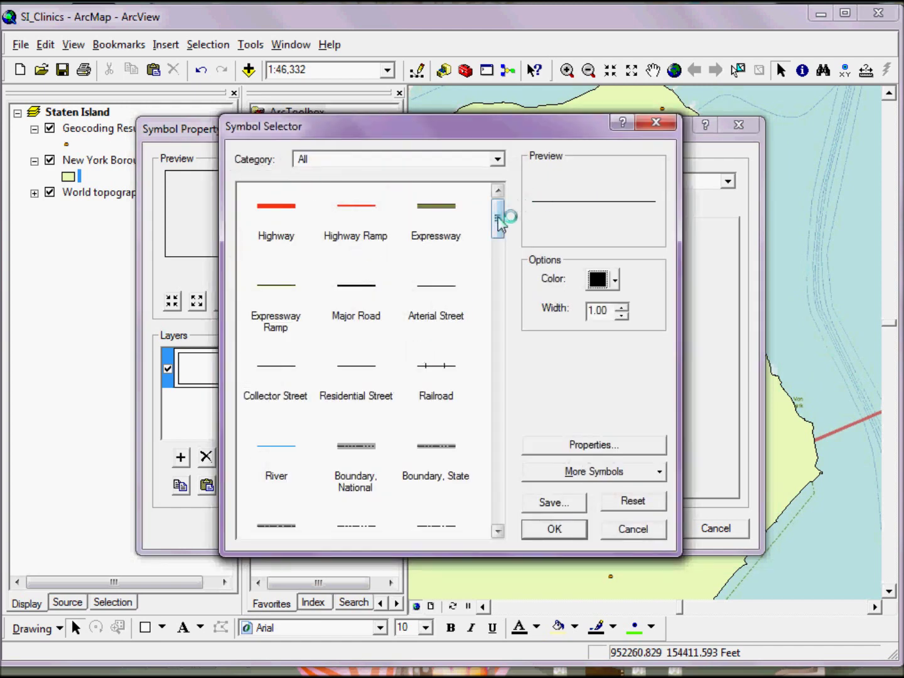
{"action": "left_click_drag", "start_coordinate": [499, 223], "coordinate": [504, 232]}
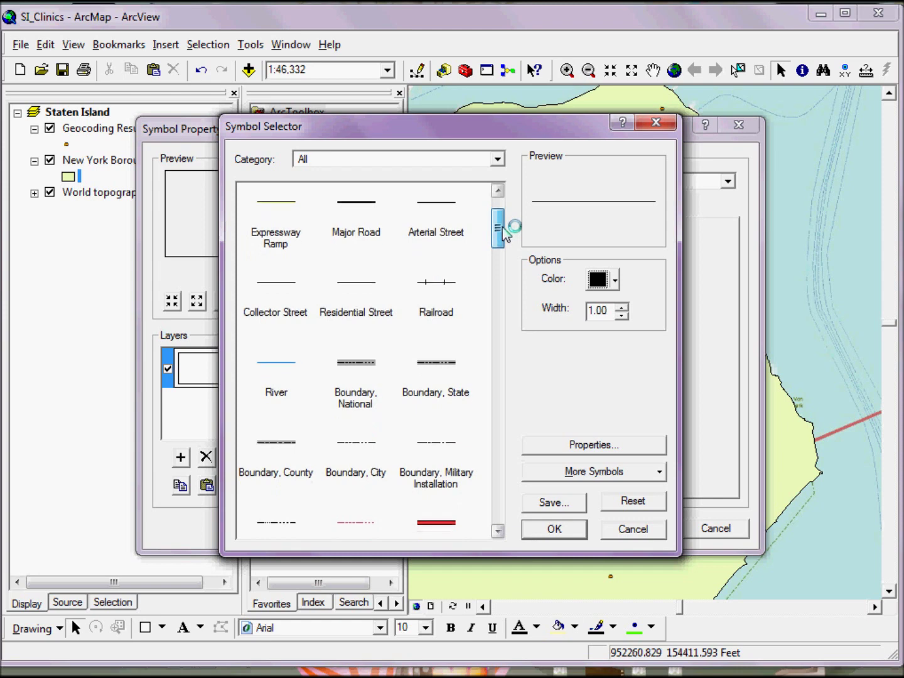
{"action": "left_click_drag", "start_coordinate": [505, 233], "coordinate": [511, 244]}
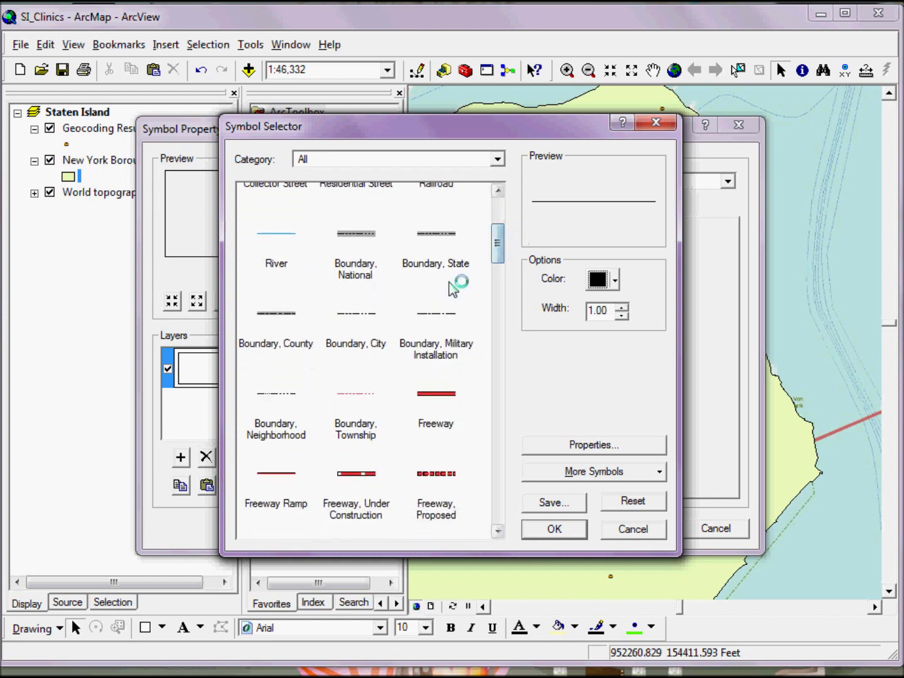
{"action": "left_click", "coordinate": [366, 275]}
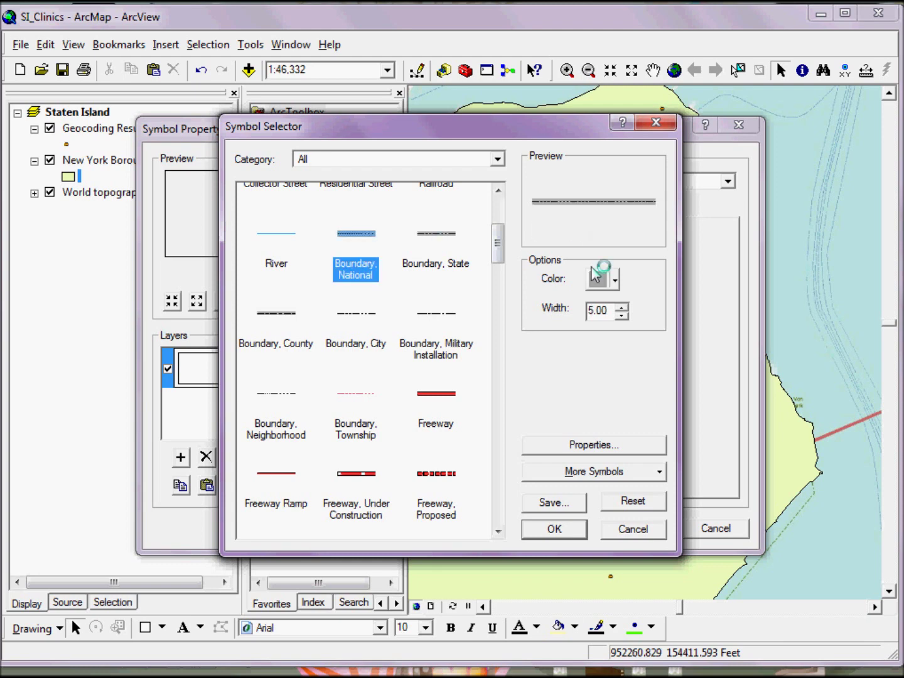
{"action": "left_click", "coordinate": [612, 281]}
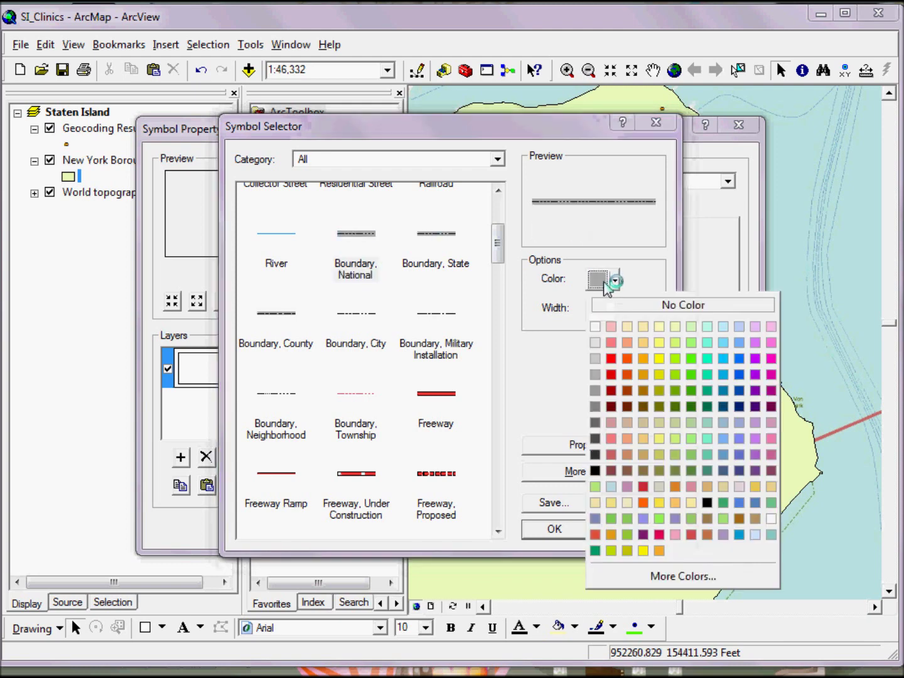
{"action": "left_click", "coordinate": [594, 326]}
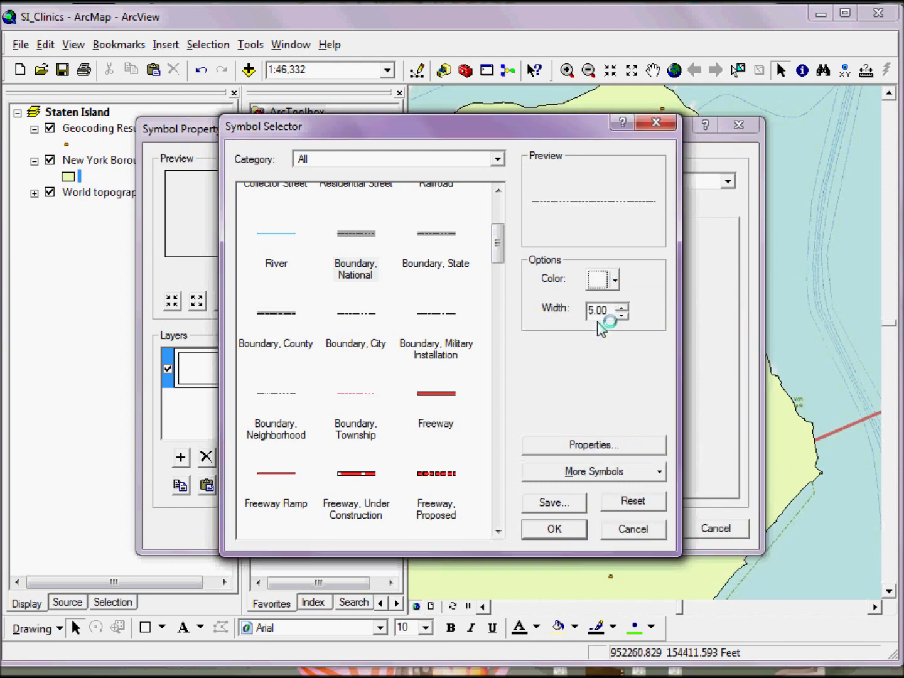
{"action": "left_click", "coordinate": [621, 307]}
{"action": "left_click", "coordinate": [573, 447]}
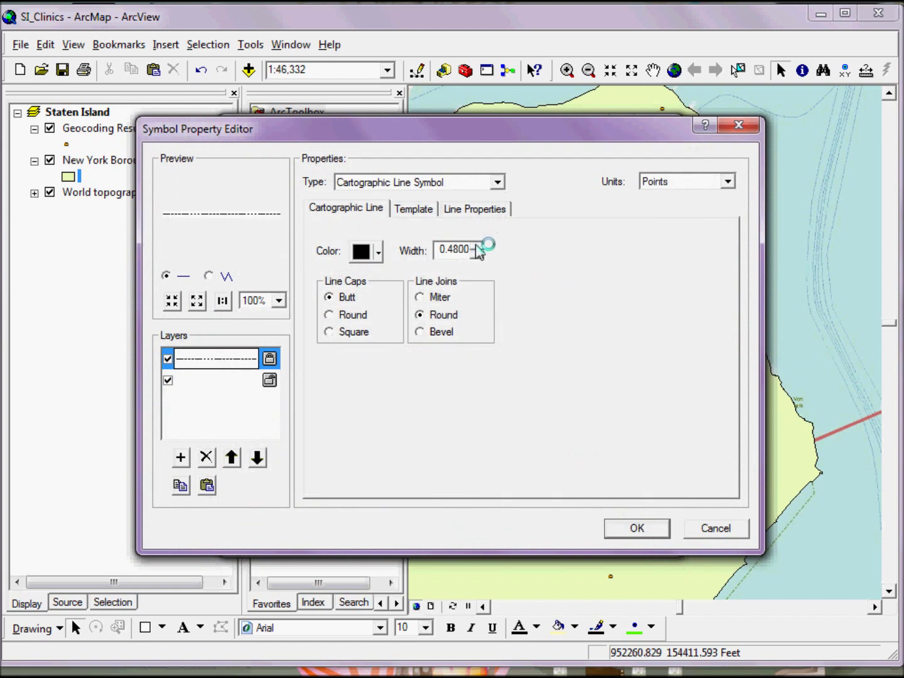
Step: Make the Boundary, National line's top layer 2 points wide and confirm the outline symbol
{"action": "type", "text": "1"}
{"action": "left_click", "coordinate": [479, 247]}
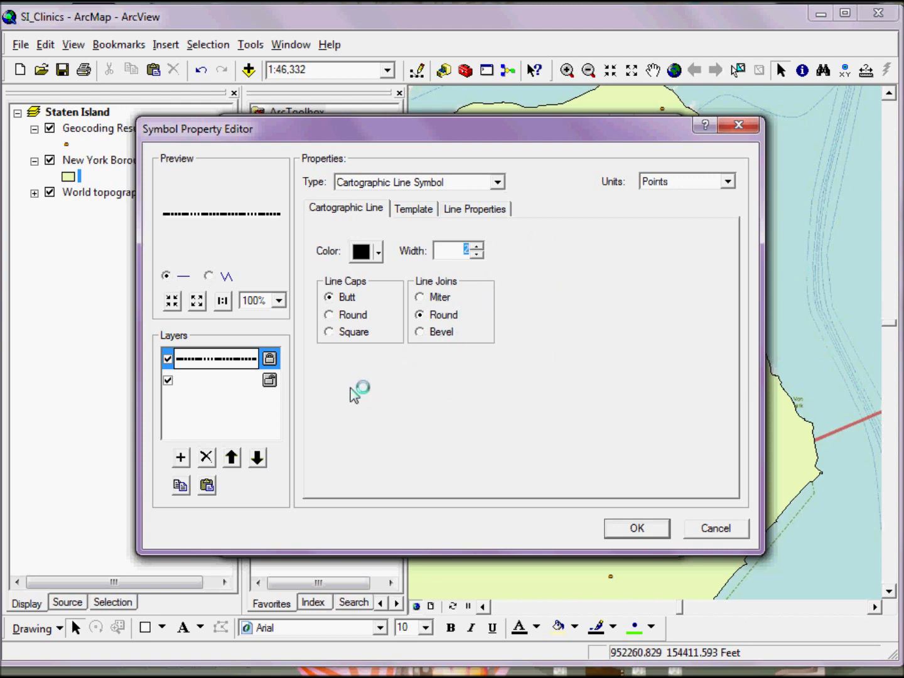
{"action": "left_click", "coordinate": [643, 528]}
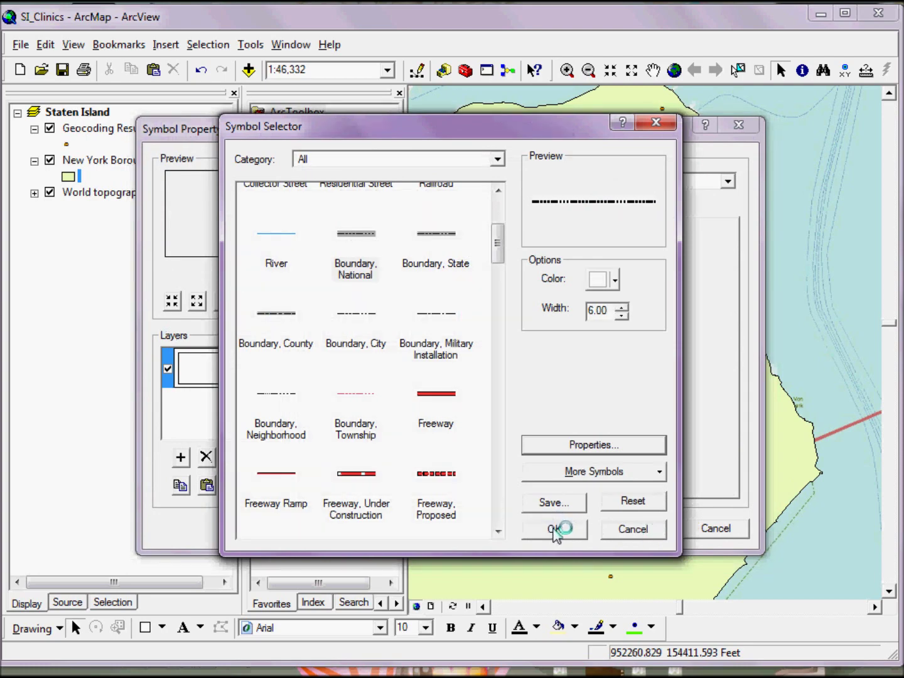
{"action": "left_click", "coordinate": [555, 530]}
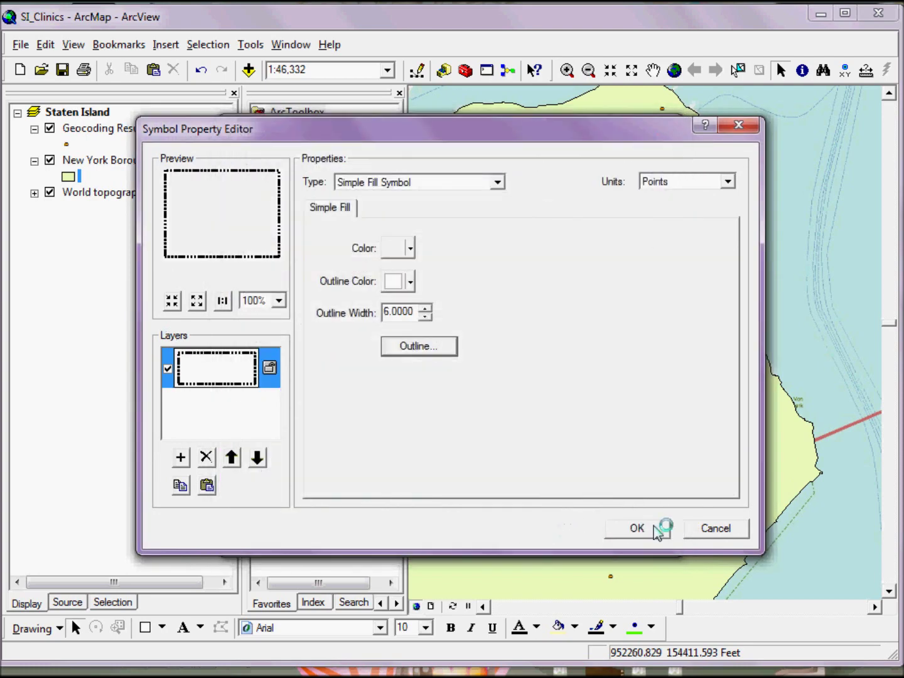
Step: Accept the unfilled boundary symbol with its 6-wide dashed outline
{"action": "left_click", "coordinate": [643, 529]}
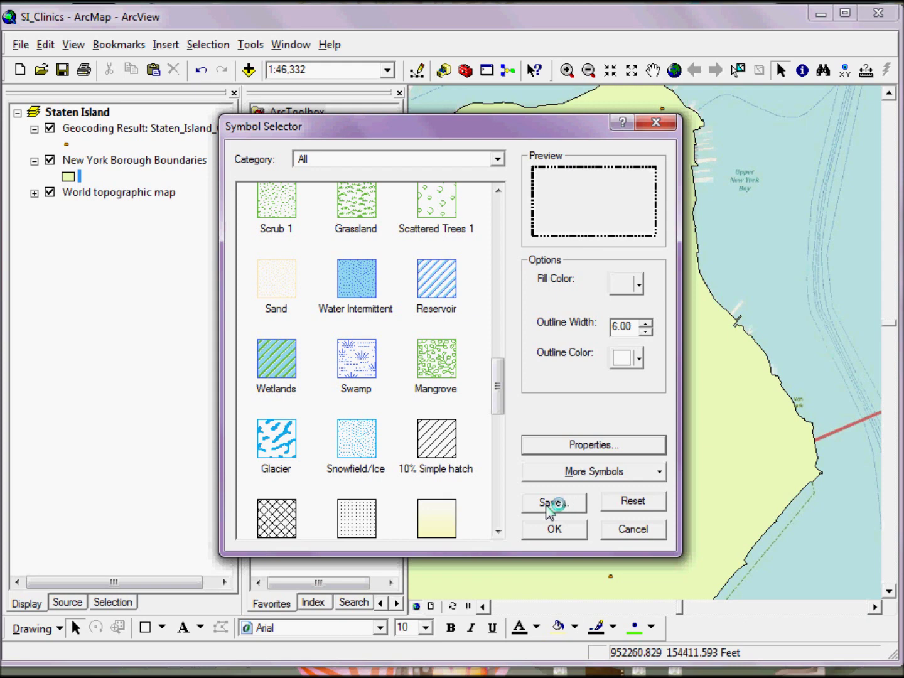
Step: Save the symbol to the style as 'NYC Borough Boundaries' in category CUNYGIS
{"action": "left_click", "coordinate": [534, 506]}
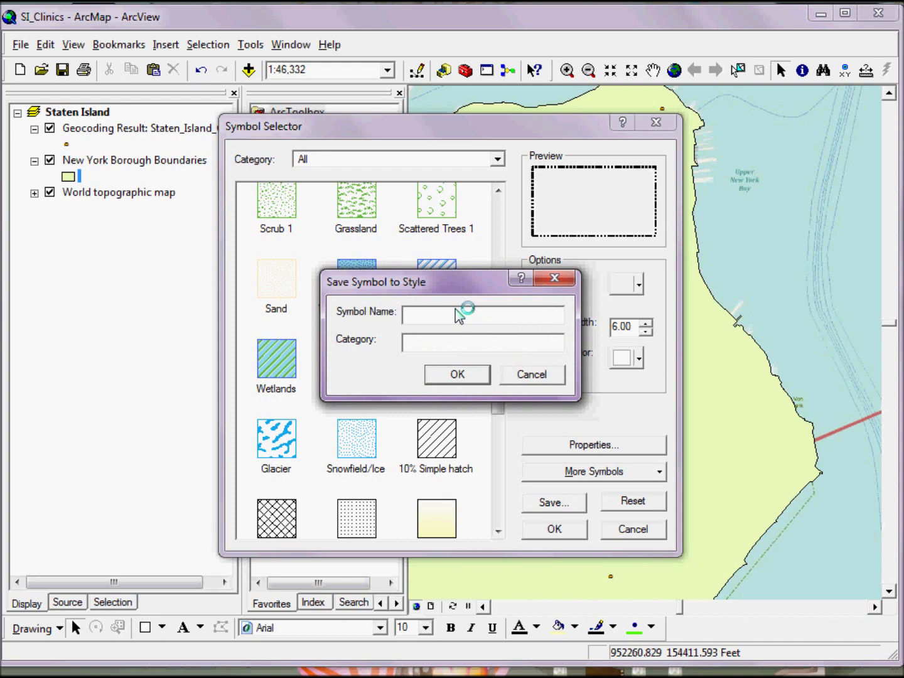
{"action": "type", "text": "NYC Borough Boundaries"}
{"action": "key", "text": "Tab"}
{"action": "type", "text": "CUNYGIS"}
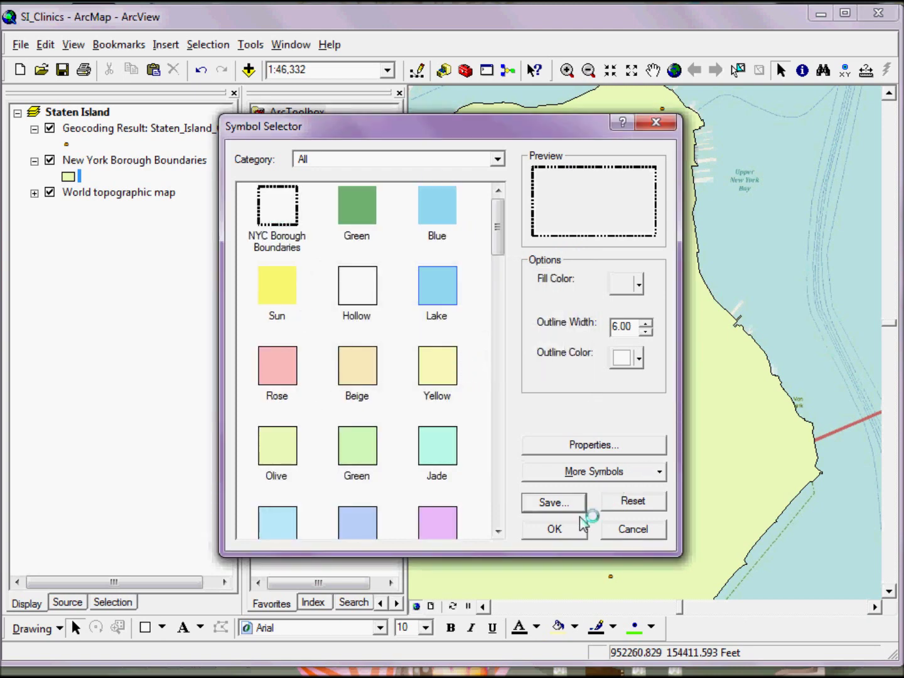
Step: Apply the hollow thick dash-dot outline symbol to the New York Borough Boundaries layer
{"action": "left_click", "coordinate": [545, 531]}
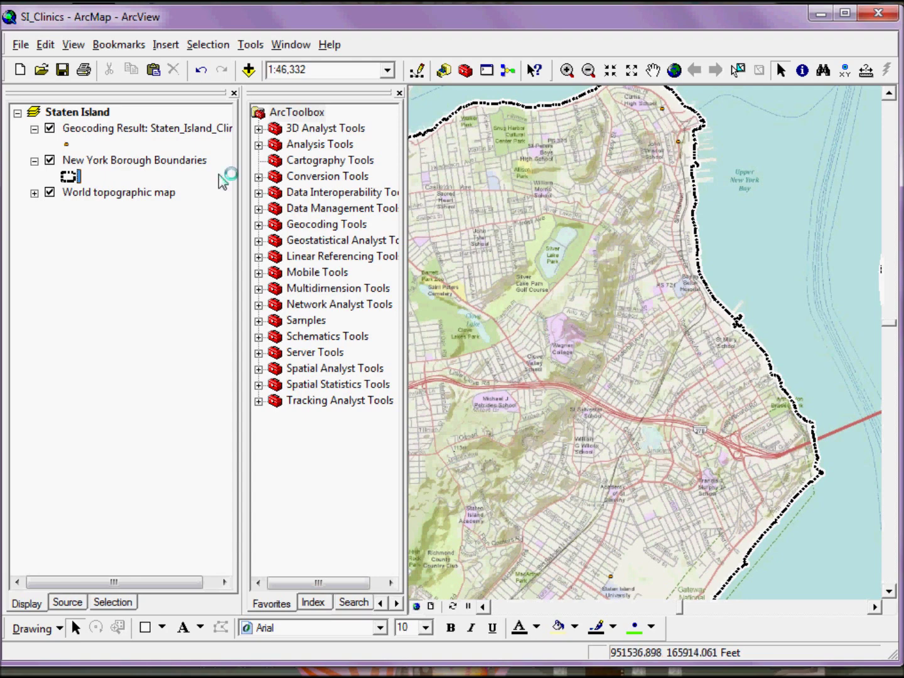
{"action": "left_click", "coordinate": [70, 177]}
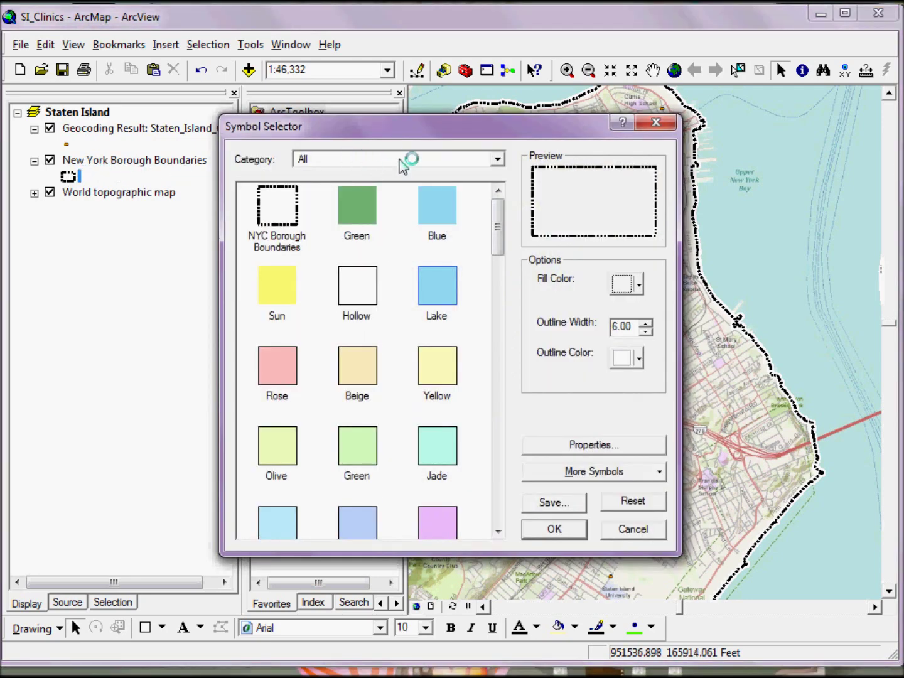
Step: Fill the borough polygon with Tarragon Green, using the CUNYGIS symbol category
{"action": "left_click", "coordinate": [495, 159]}
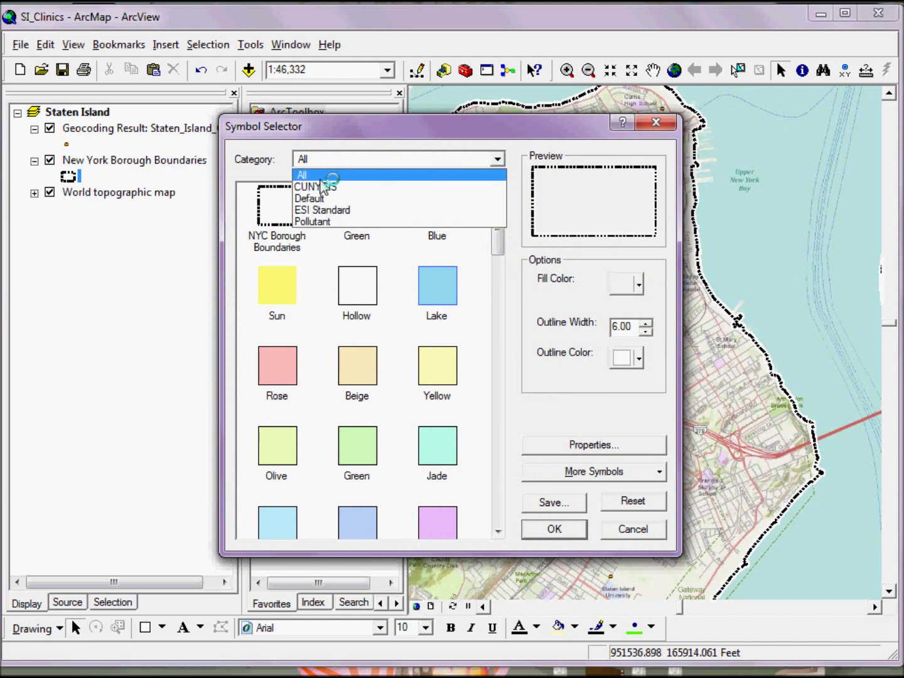
{"action": "left_click", "coordinate": [323, 187]}
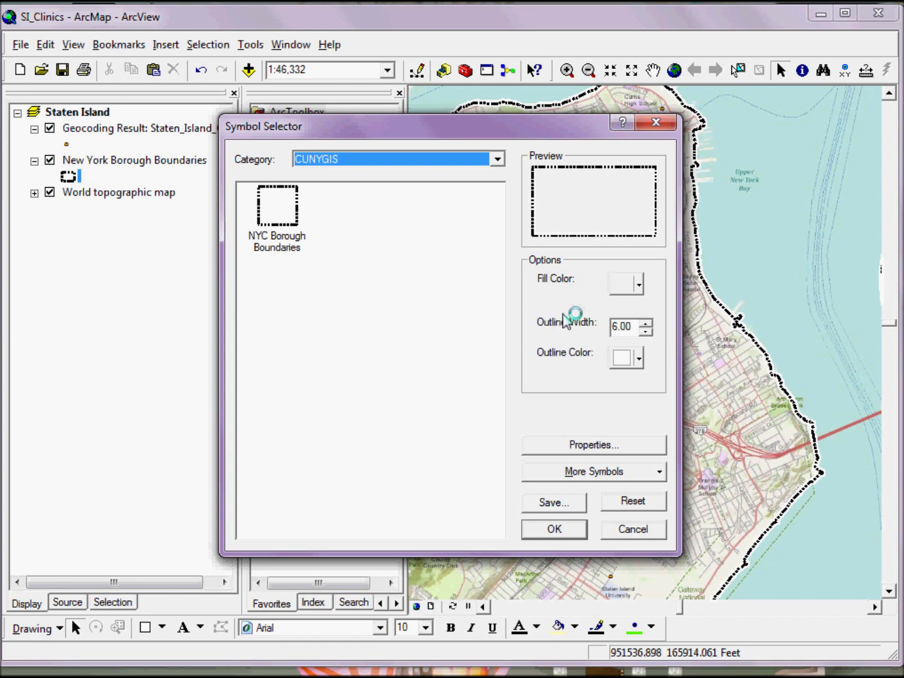
{"action": "left_click", "coordinate": [627, 286]}
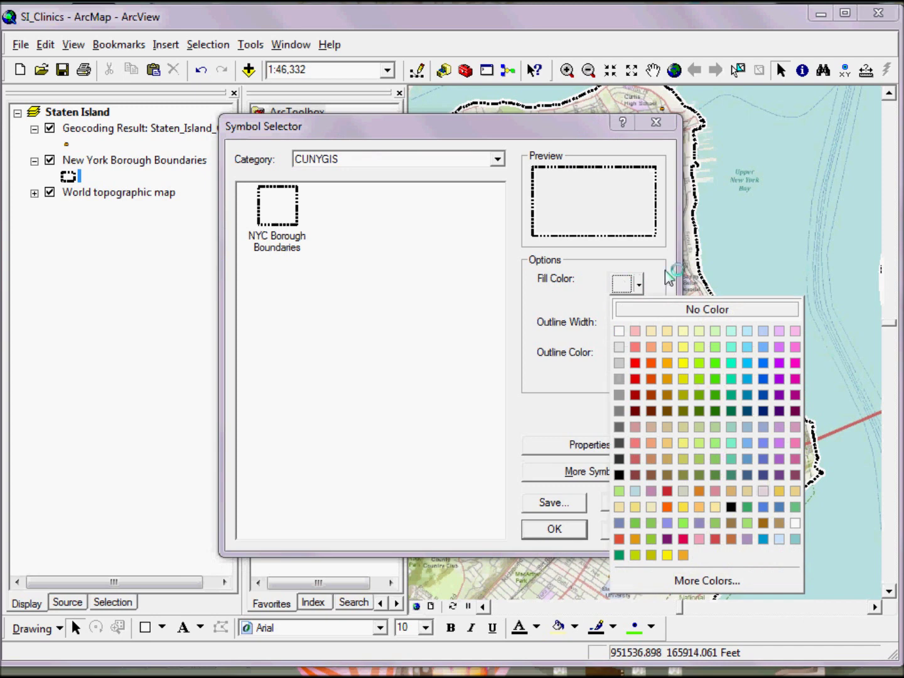
{"action": "left_click", "coordinate": [700, 394]}
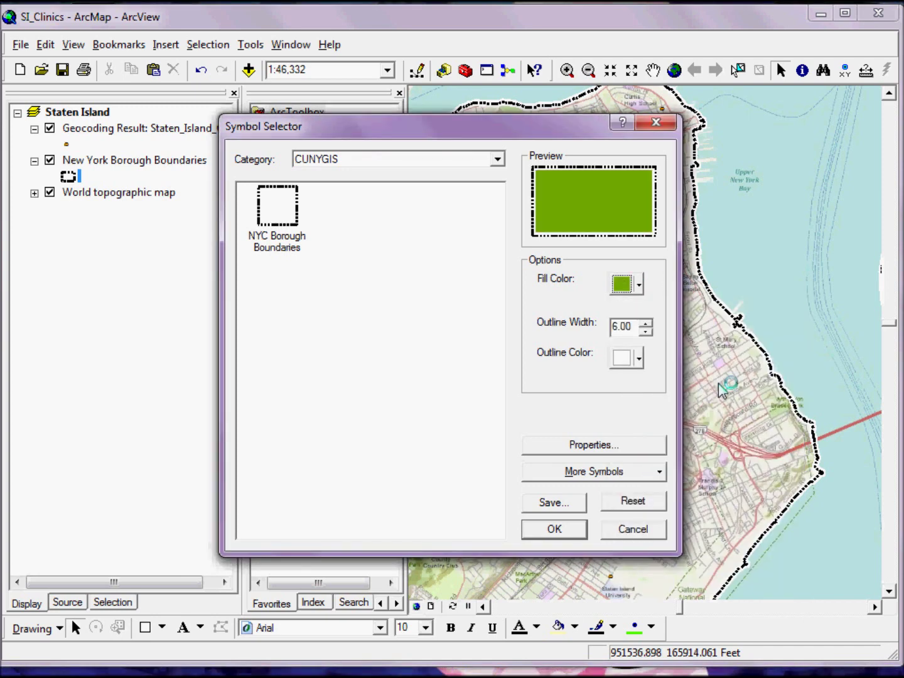
{"action": "left_click", "coordinate": [557, 529]}
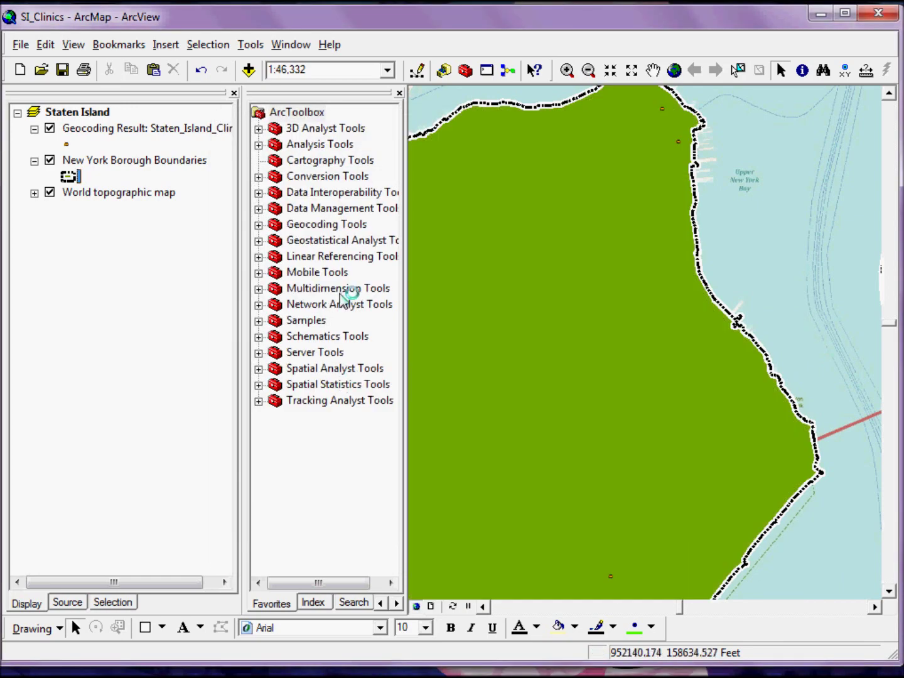
Step: Set the borough layer's display transparency to 50% so the base map shows through
{"action": "double_click", "coordinate": [85, 162]}
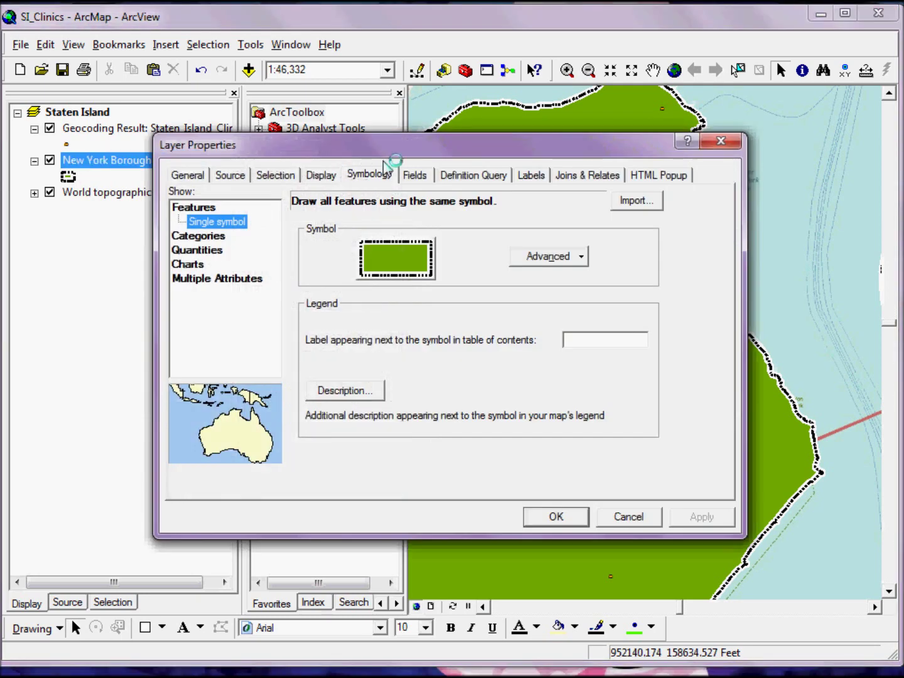
{"action": "left_click", "coordinate": [322, 176]}
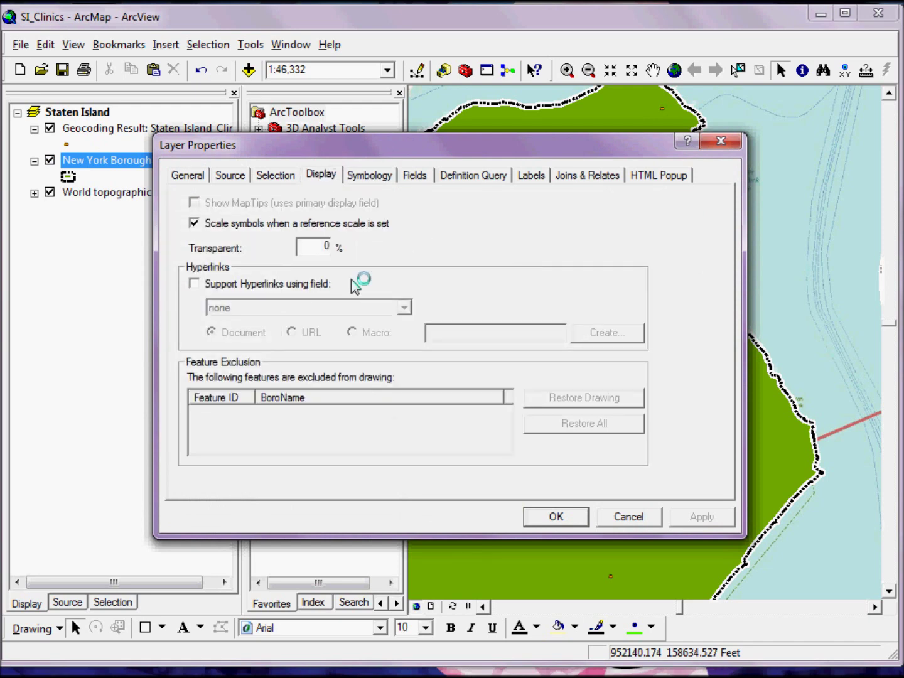
{"action": "double_click", "coordinate": [323, 248]}
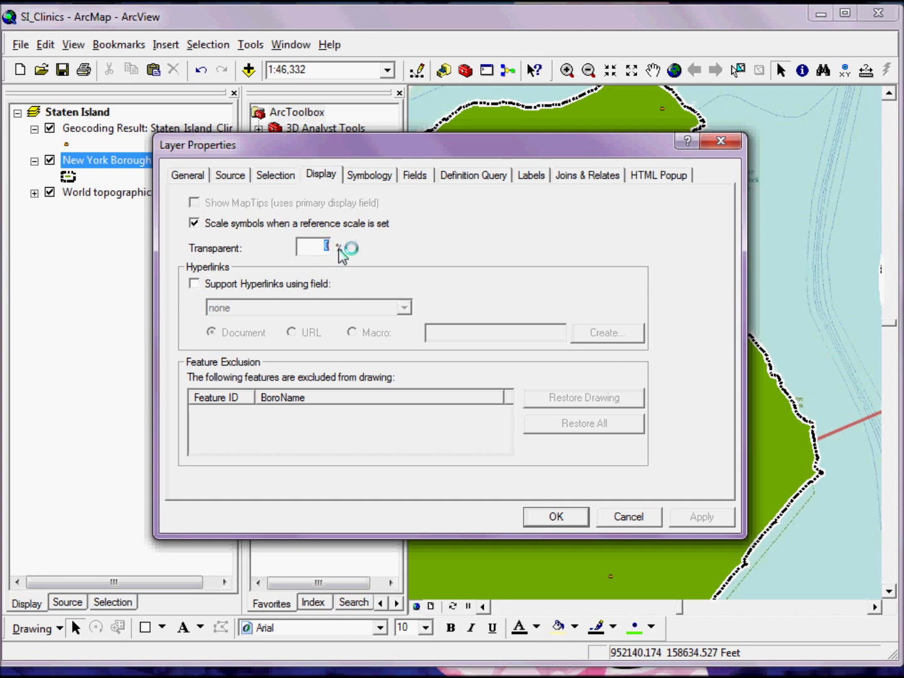
{"action": "type", "text": "50"}
{"action": "left_click", "coordinate": [546, 519]}
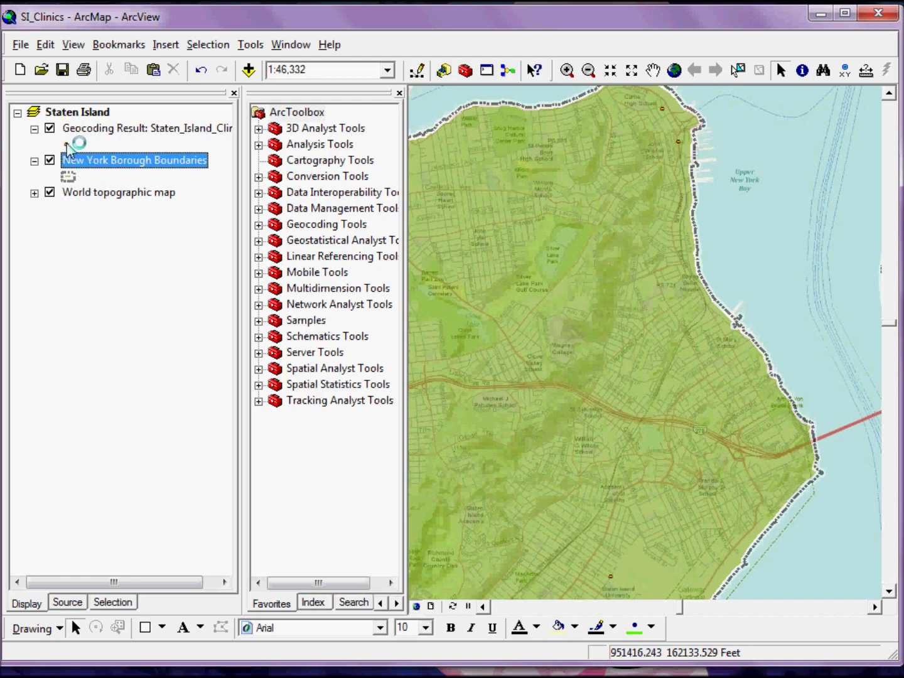
{"action": "left_click", "coordinate": [67, 145]}
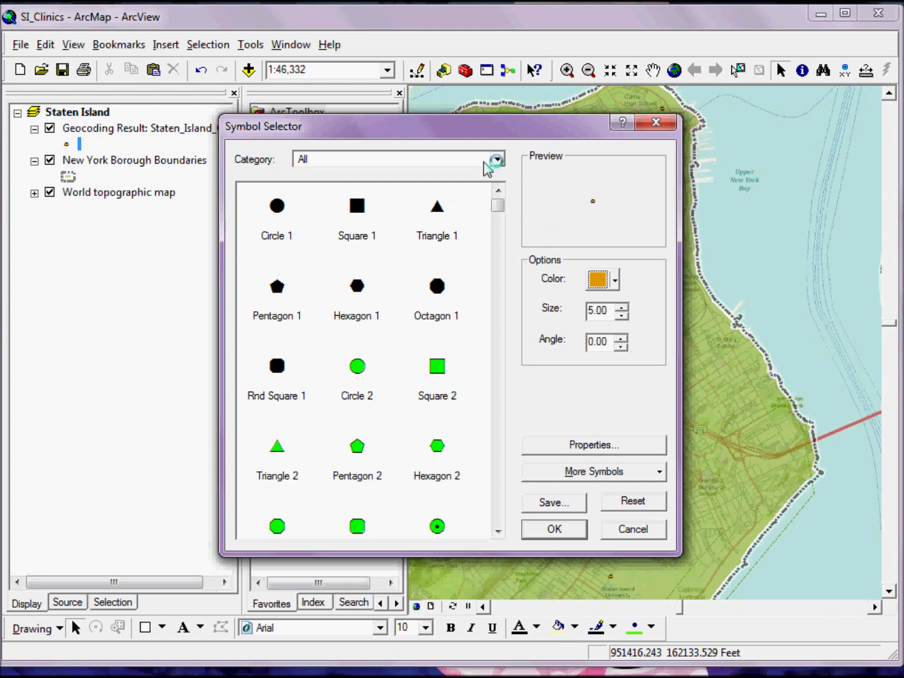
Step: Load the Crime Analysis symbol set and make the clinic marker a red Triangle 1
{"action": "left_click", "coordinate": [594, 472]}
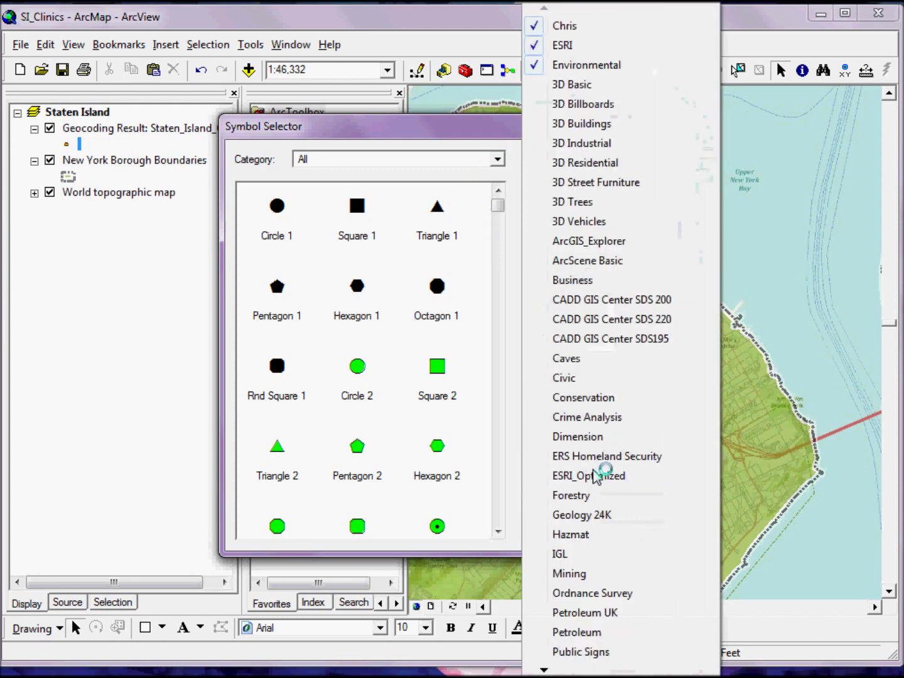
{"action": "left_click", "coordinate": [585, 417]}
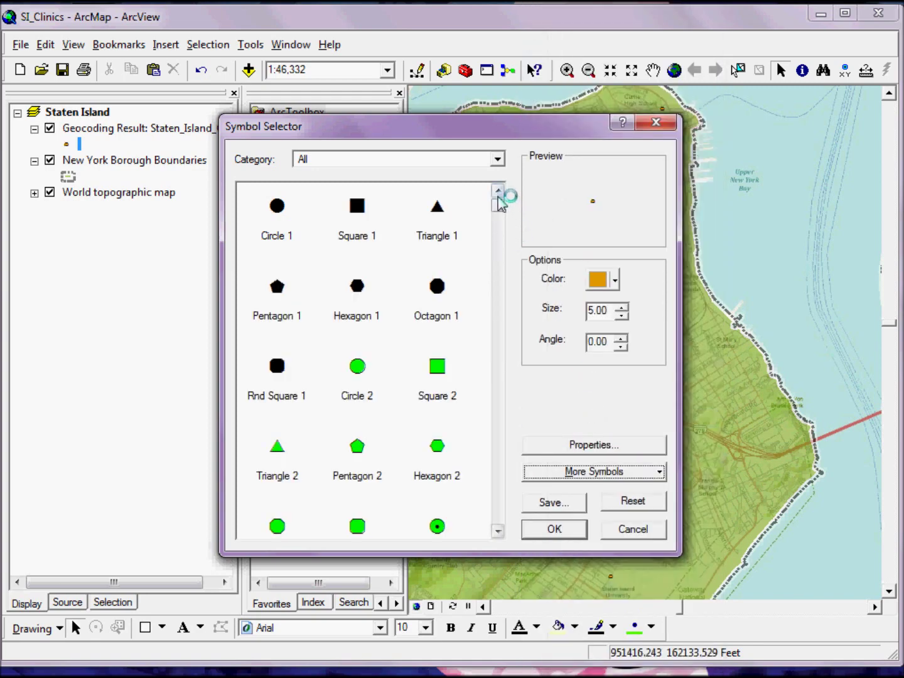
{"action": "mouse_move", "coordinate": [498, 198]}
{"action": "left_mouse_down"}
{"action": "mouse_move", "coordinate": [505, 339]}
{"action": "mouse_move", "coordinate": [505, 201]}
{"action": "left_mouse_up"}
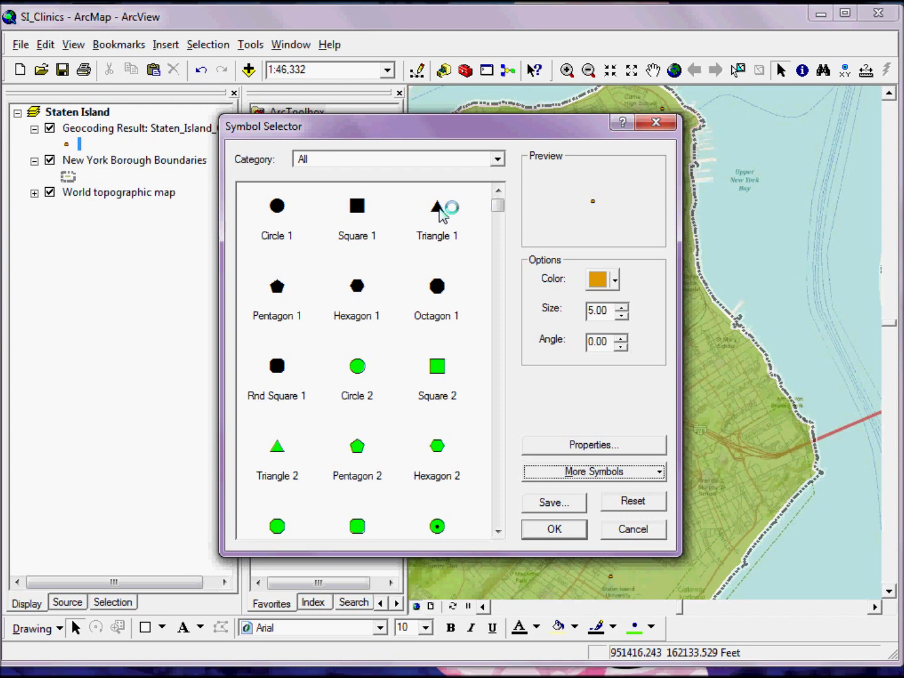
{"action": "left_click", "coordinate": [440, 209]}
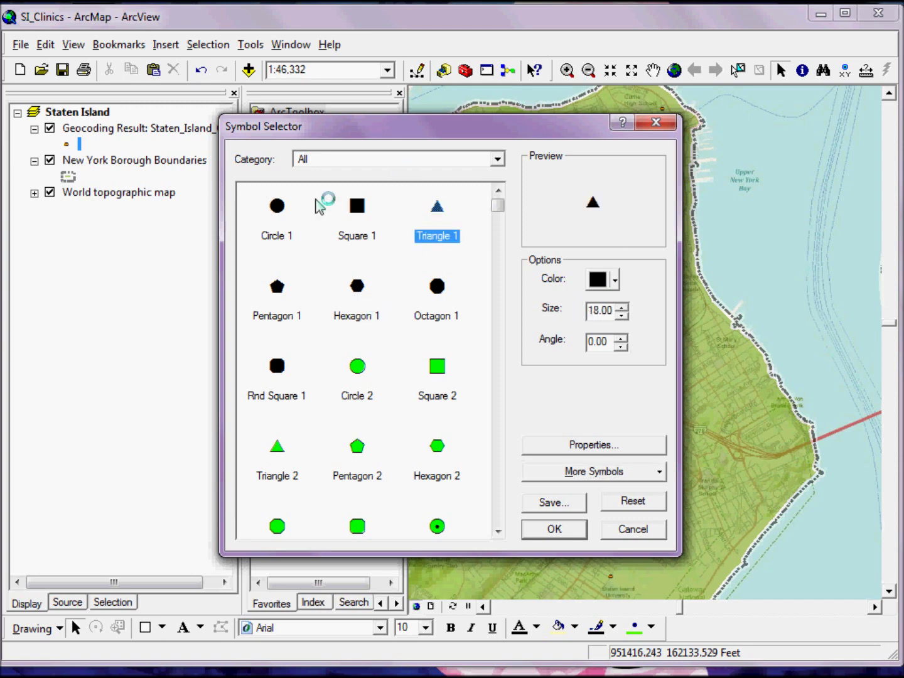
{"action": "left_click", "coordinate": [616, 282]}
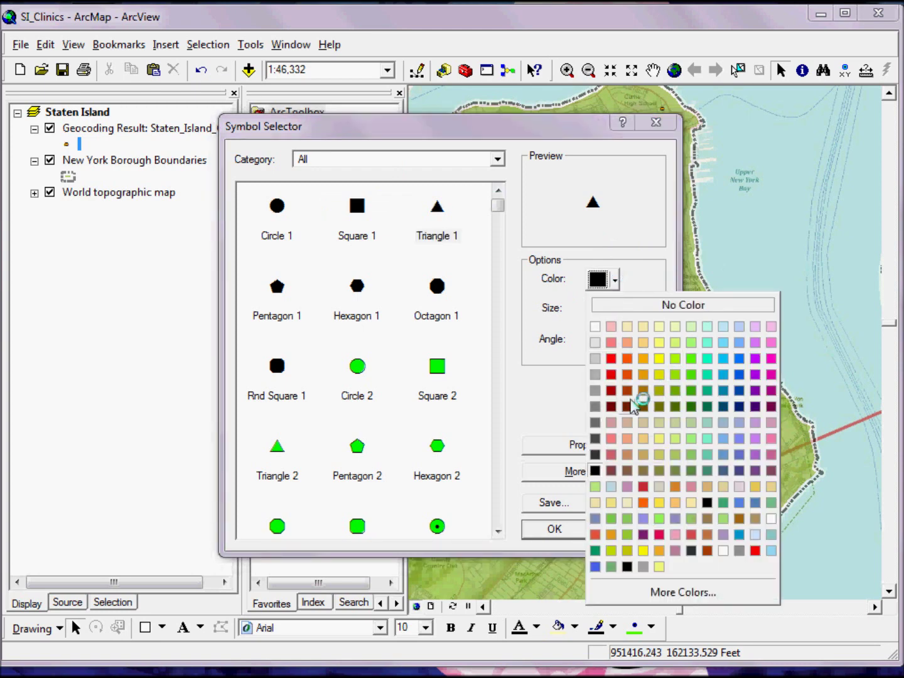
{"action": "left_click", "coordinate": [612, 375]}
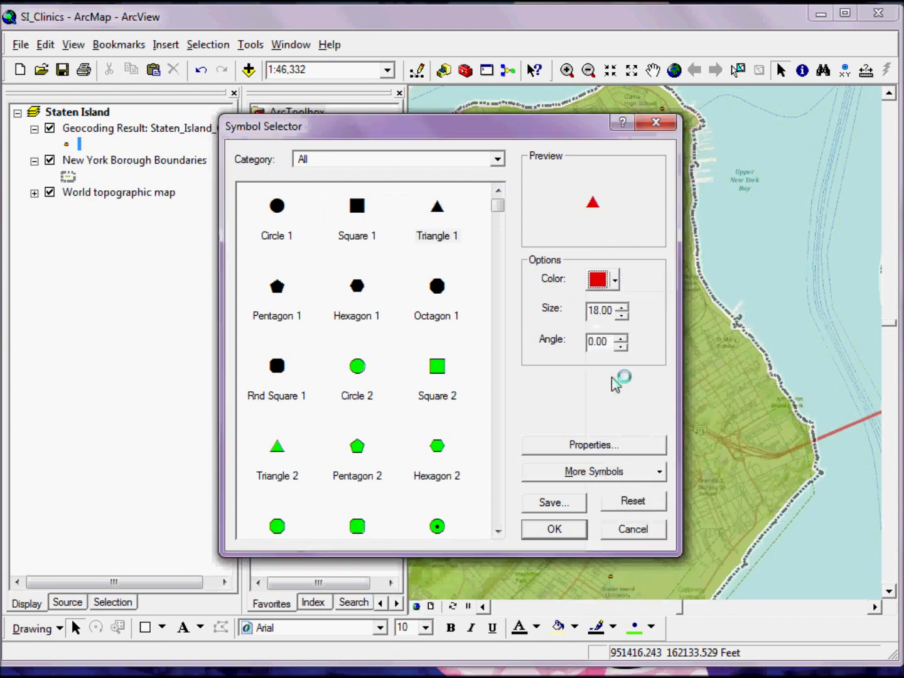
Step: Add a second triangle layer of size 18 to the clinic marker symbol
{"action": "left_click", "coordinate": [601, 446]}
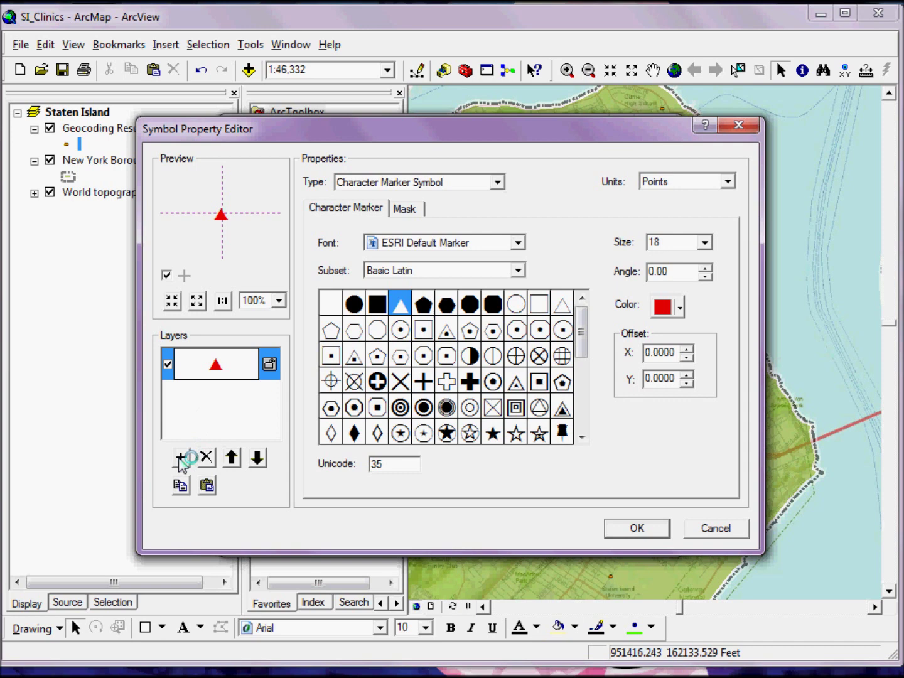
{"action": "left_click", "coordinate": [180, 459]}
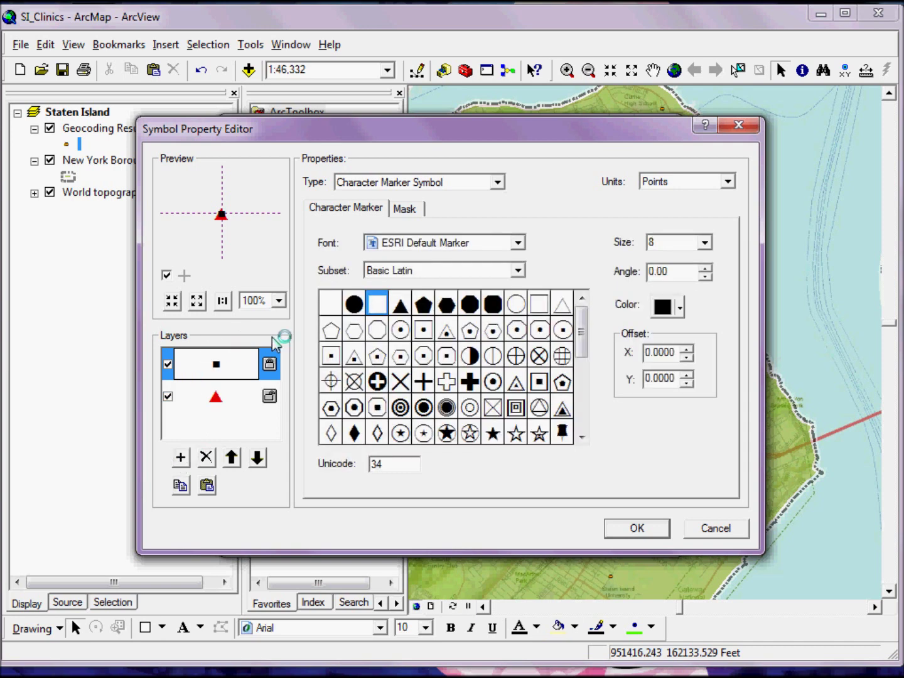
{"action": "left_click", "coordinate": [400, 306]}
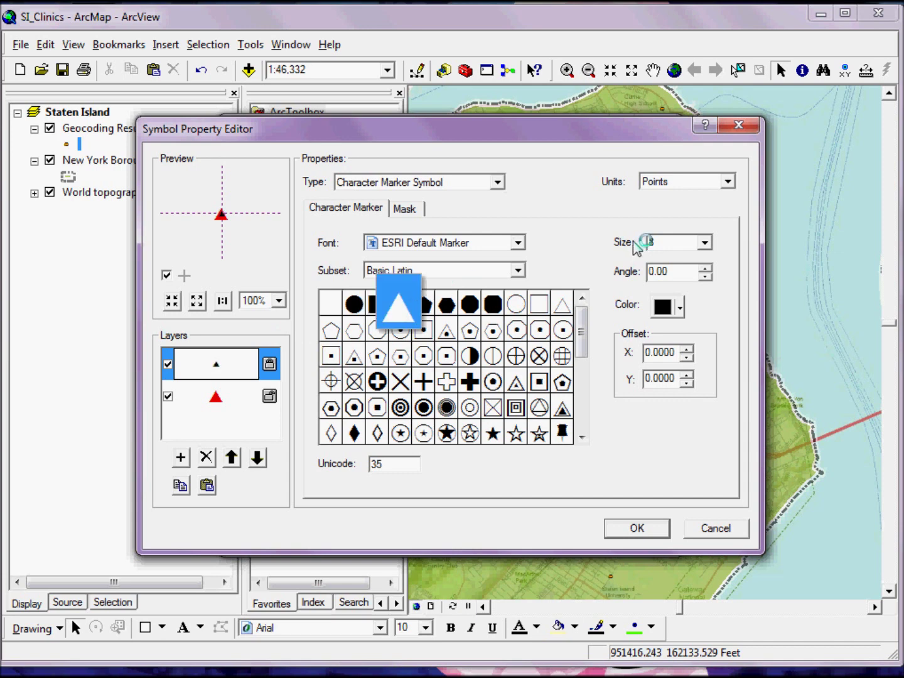
{"action": "left_click", "coordinate": [704, 244]}
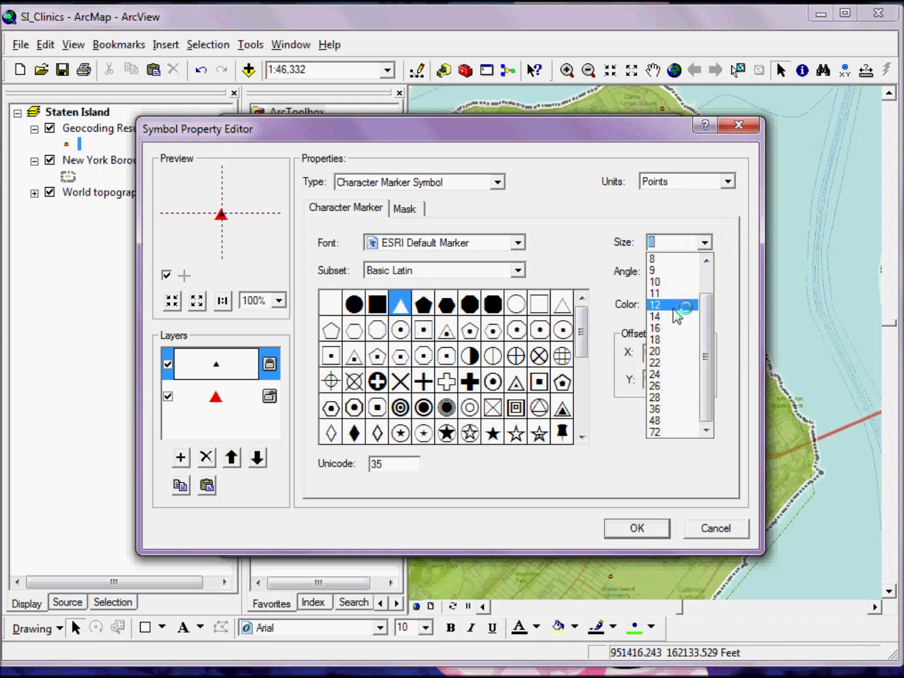
{"action": "left_click", "coordinate": [673, 317]}
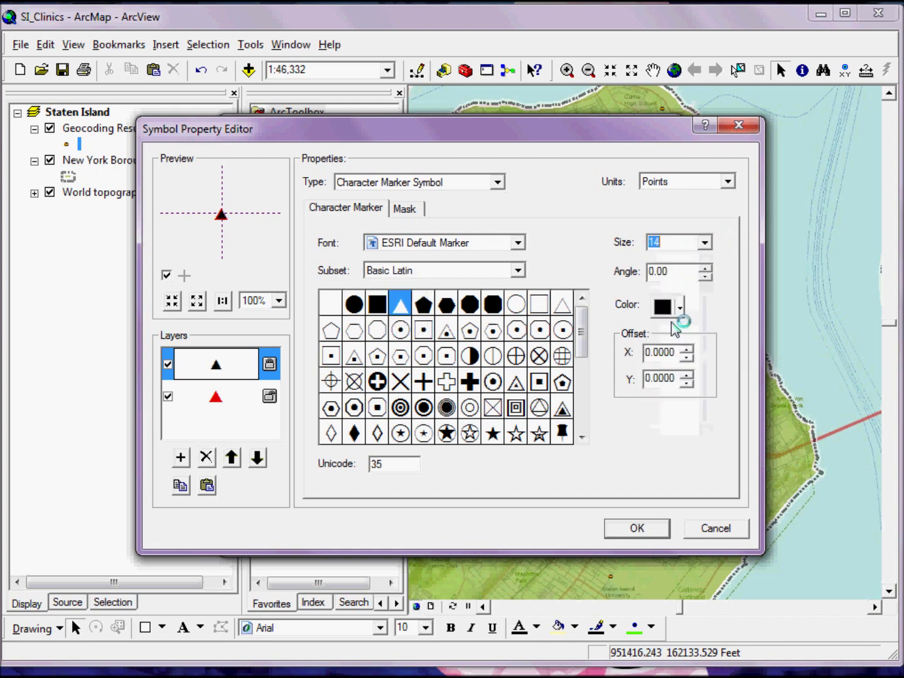
{"action": "left_click", "coordinate": [703, 243]}
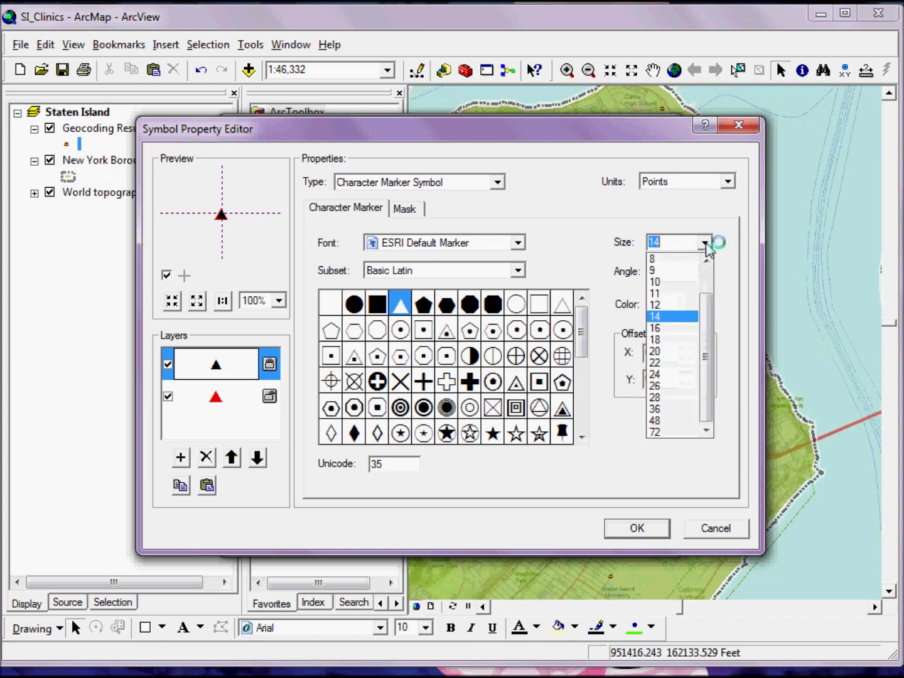
{"action": "left_click", "coordinate": [680, 341]}
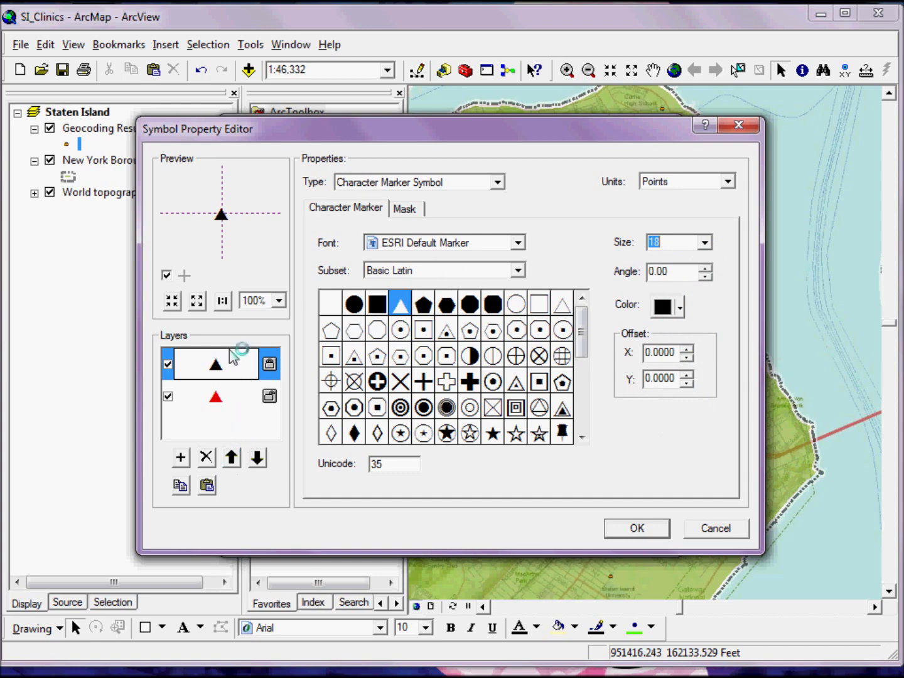
Step: Move the new triangle beneath the red one, enlarge it to 24, and make it Arctic White
{"action": "left_click", "coordinate": [236, 463]}
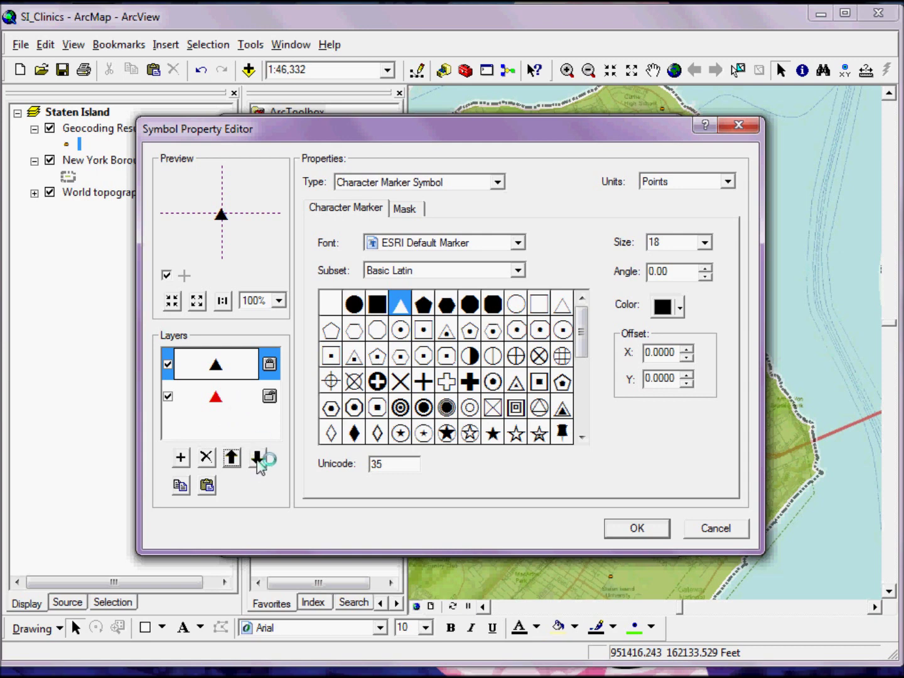
{"action": "left_click", "coordinate": [258, 464]}
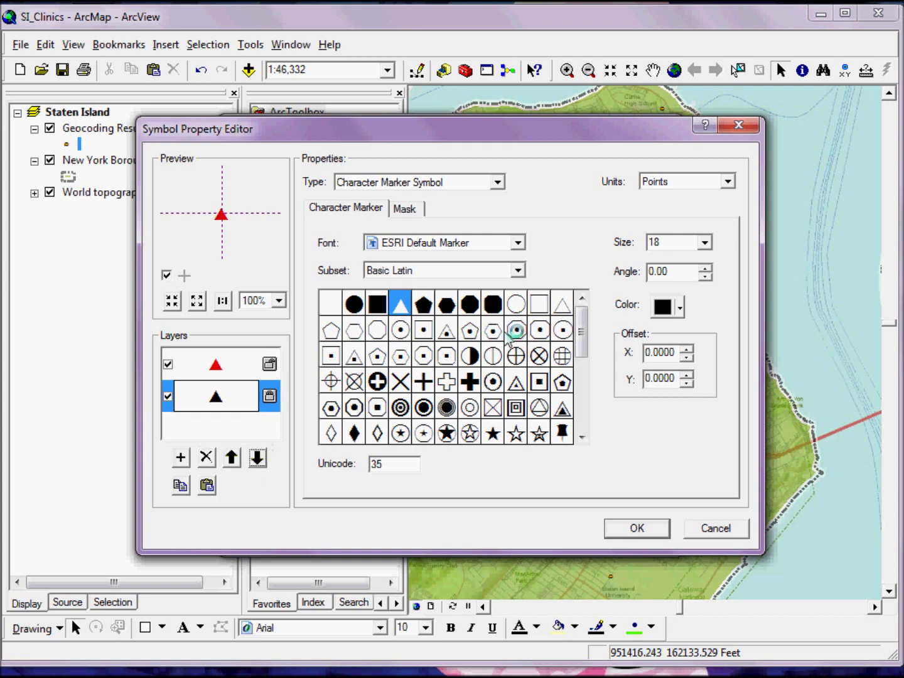
{"action": "left_click", "coordinate": [705, 243]}
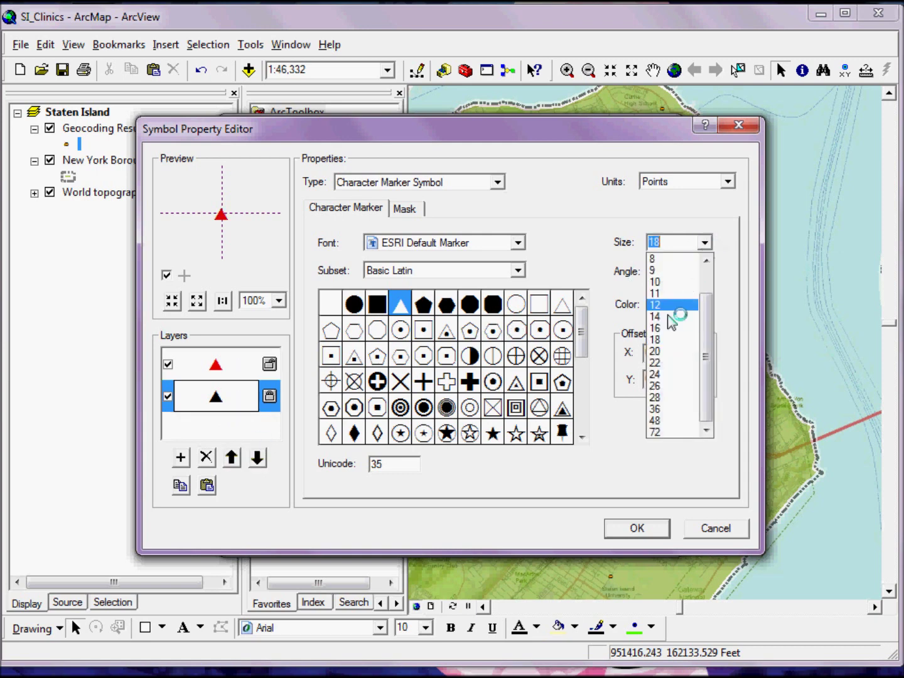
{"action": "left_click", "coordinate": [663, 364]}
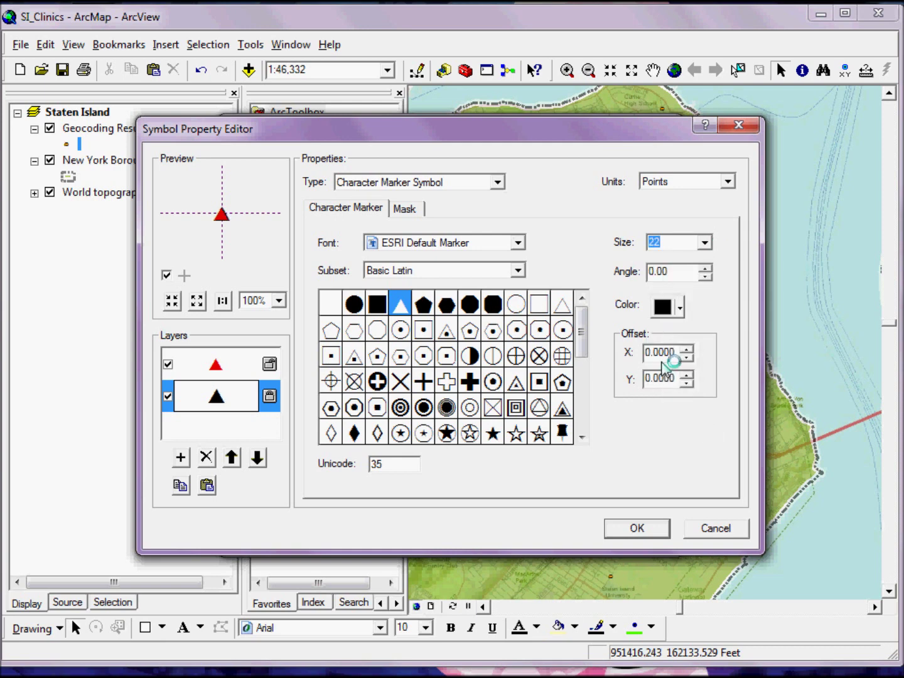
{"action": "left_click", "coordinate": [705, 244]}
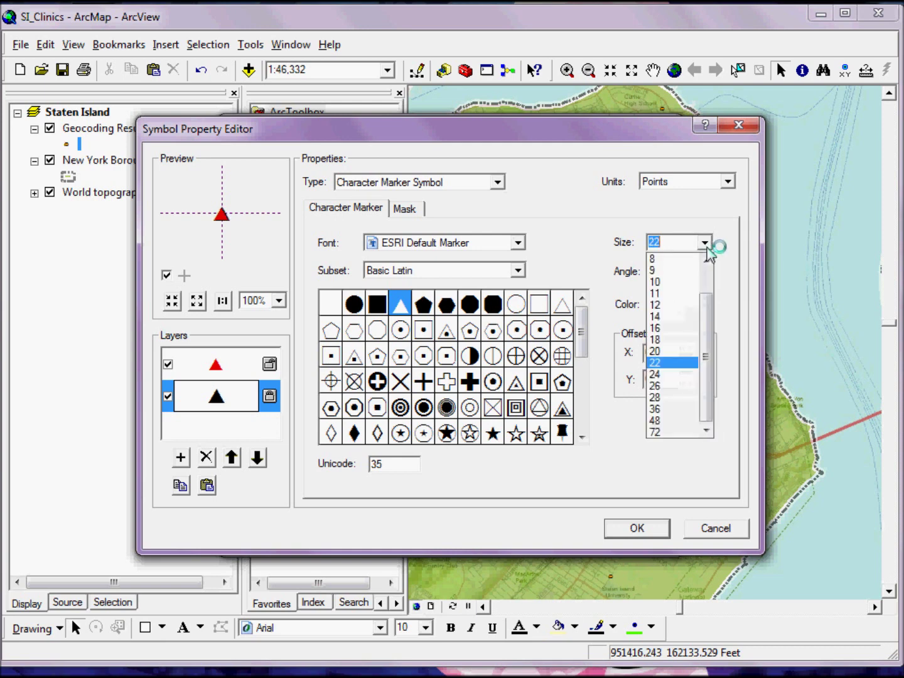
{"action": "left_click", "coordinate": [676, 376]}
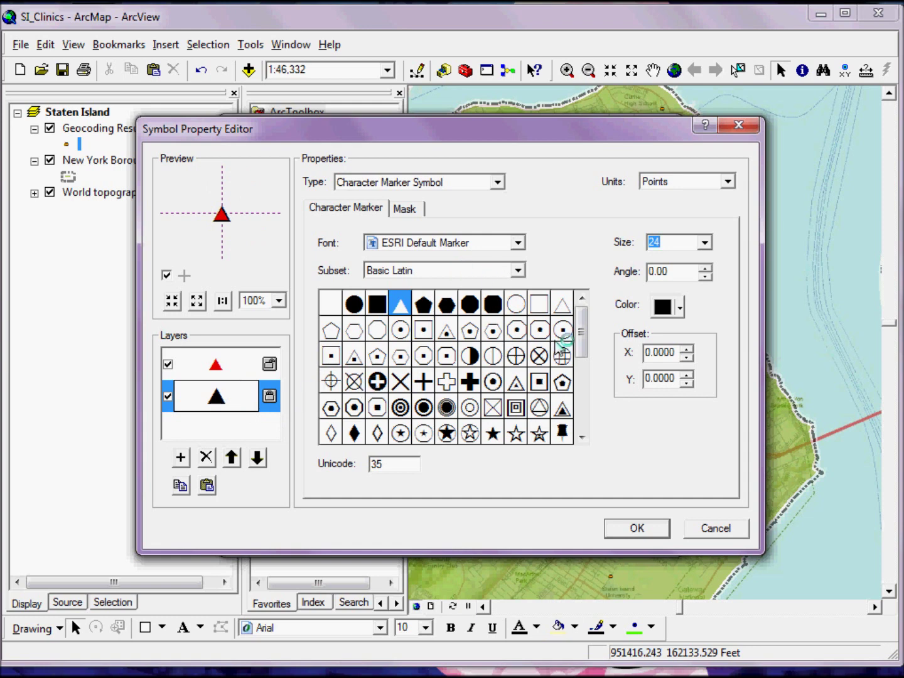
{"action": "left_click", "coordinate": [666, 308]}
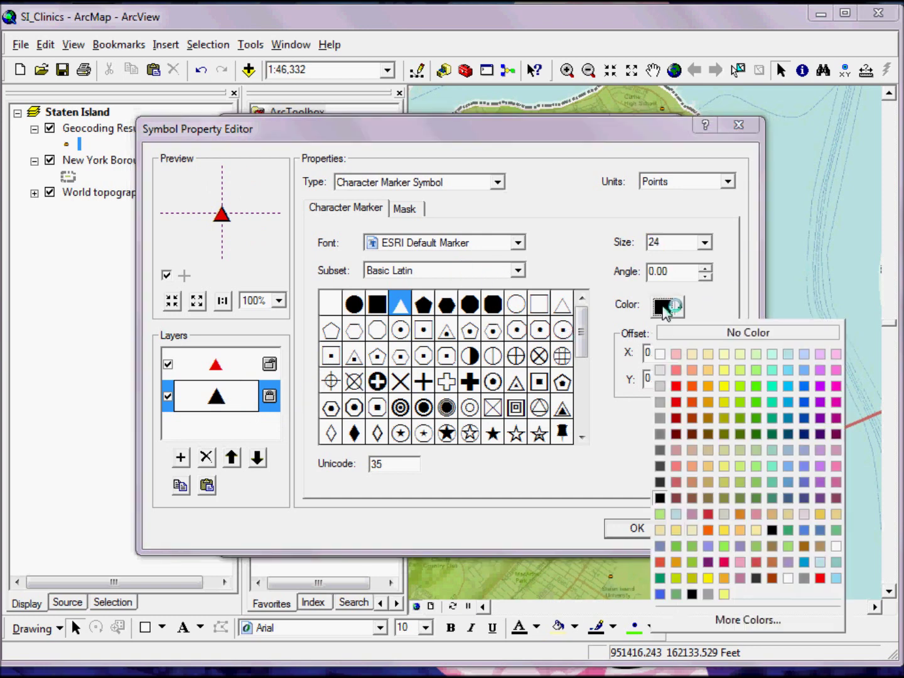
{"action": "left_click", "coordinate": [661, 355]}
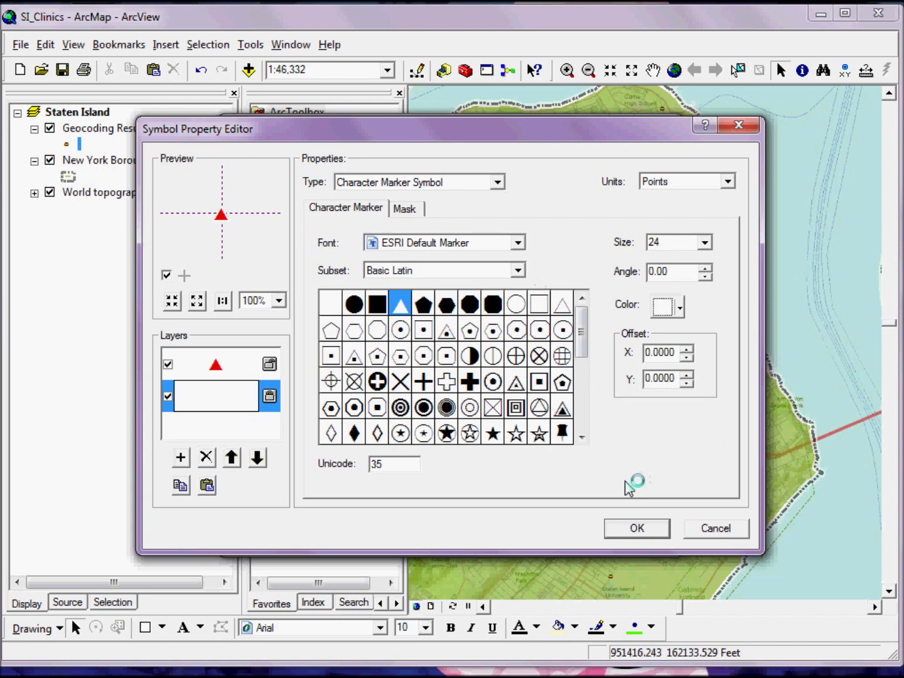
{"action": "left_click", "coordinate": [638, 529]}
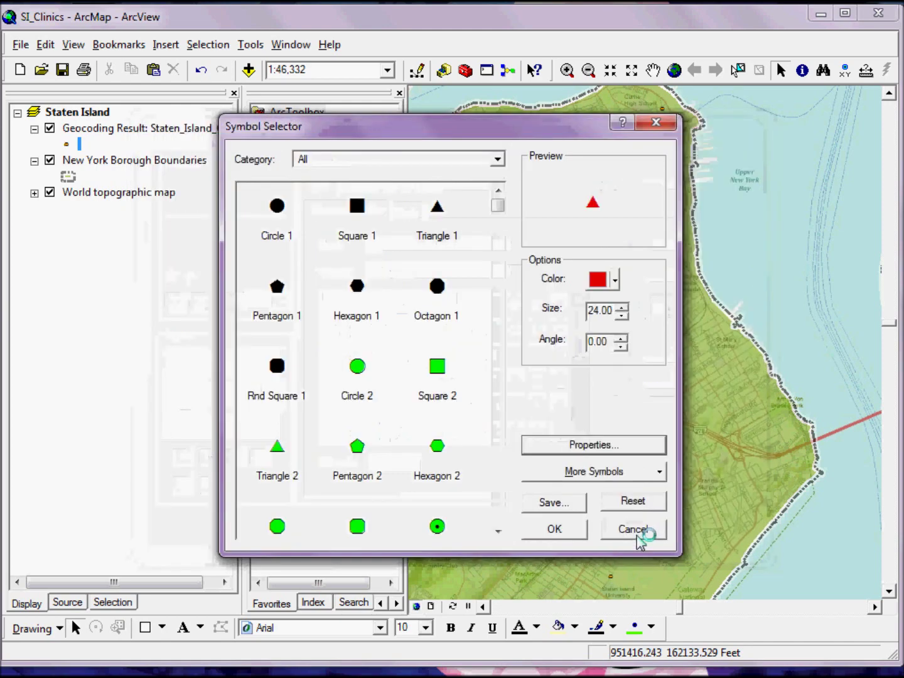
Step: Apply the haloed red triangle to the clinics and save it to the style as 'Clinic'
{"action": "left_click", "coordinate": [555, 529]}
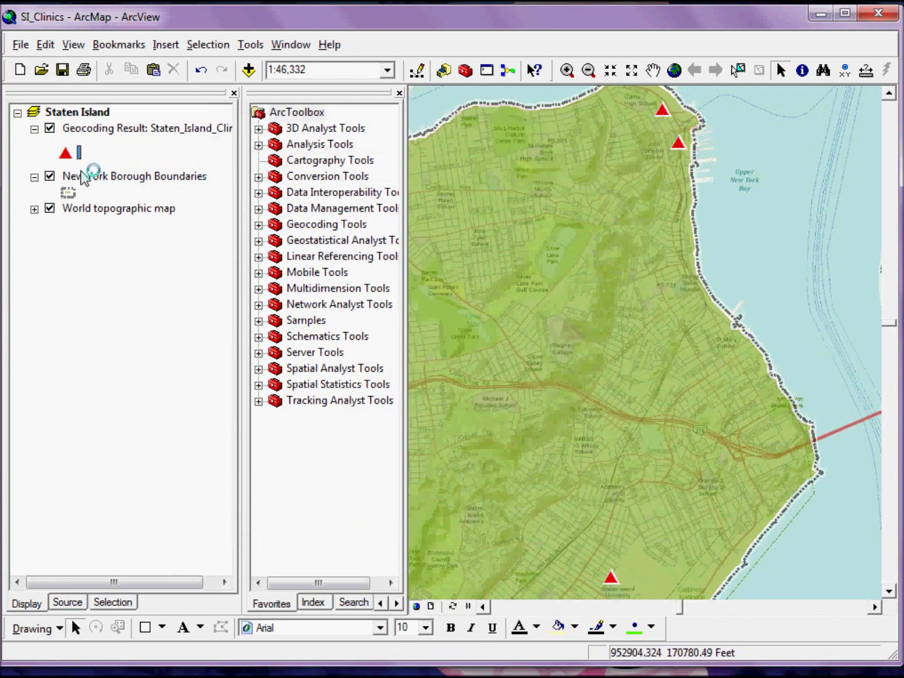
{"action": "left_click", "coordinate": [66, 152]}
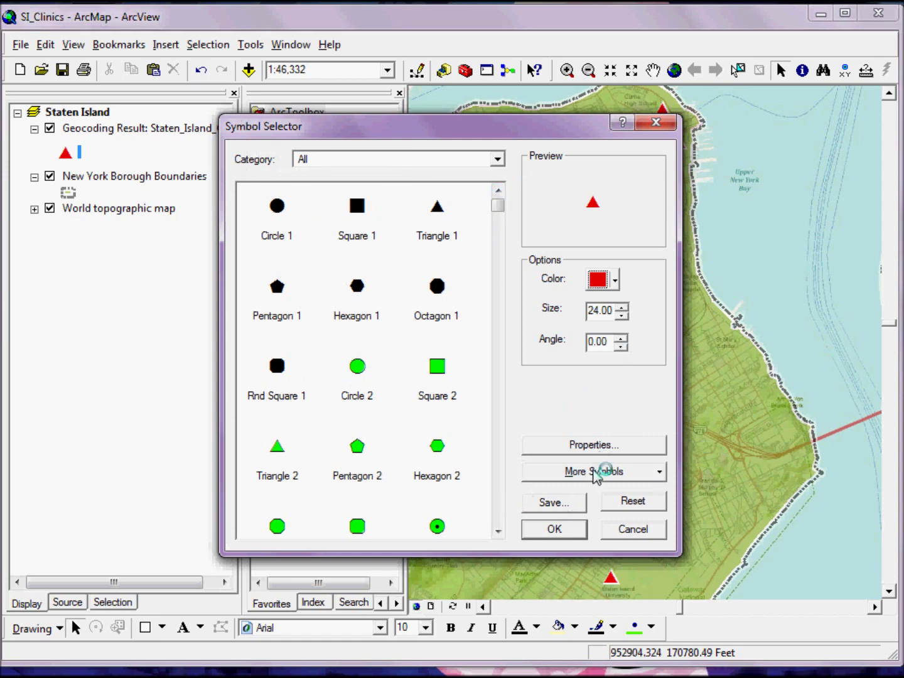
{"action": "left_click", "coordinate": [555, 502]}
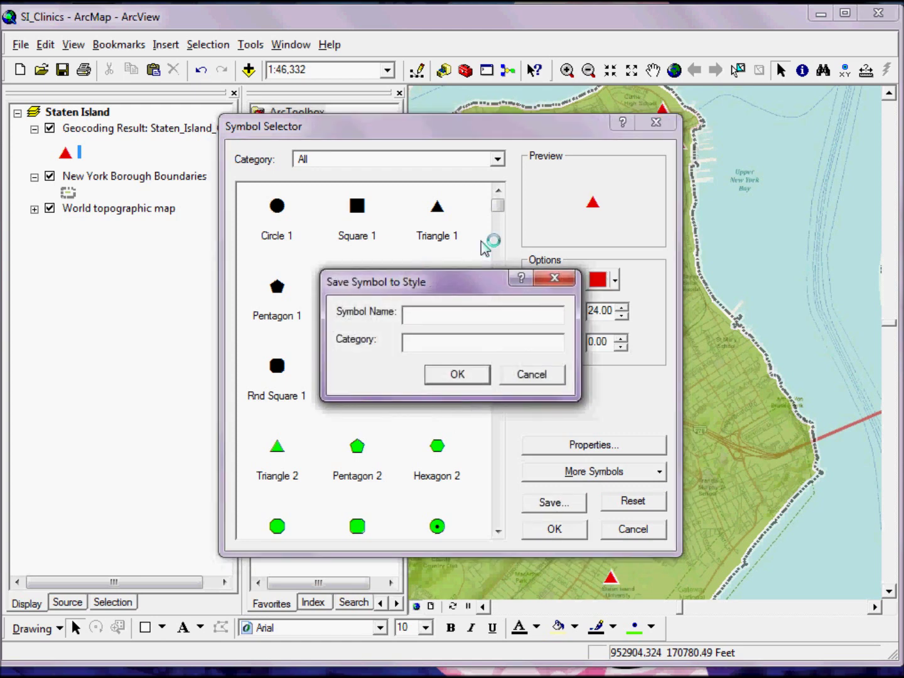
{"action": "type", "text": "Clinic"}
{"action": "left_click", "coordinate": [457, 374]}
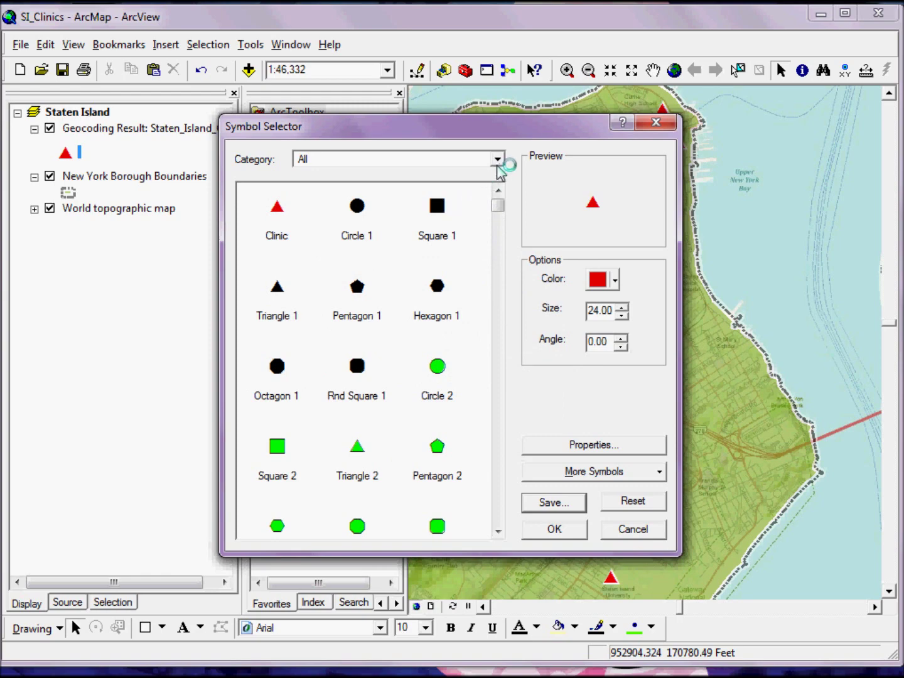
{"action": "left_click", "coordinate": [555, 529]}
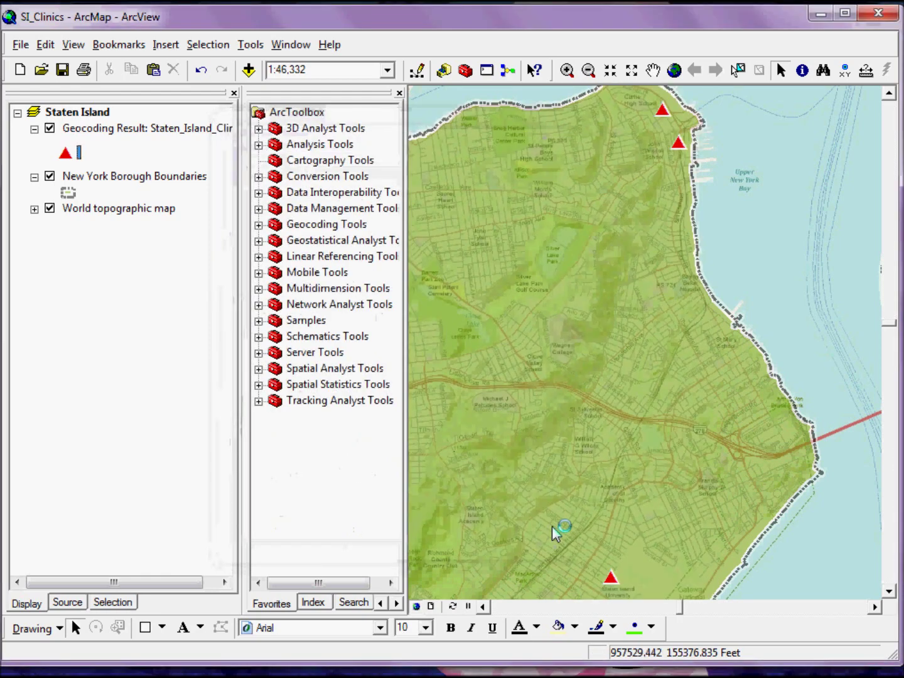